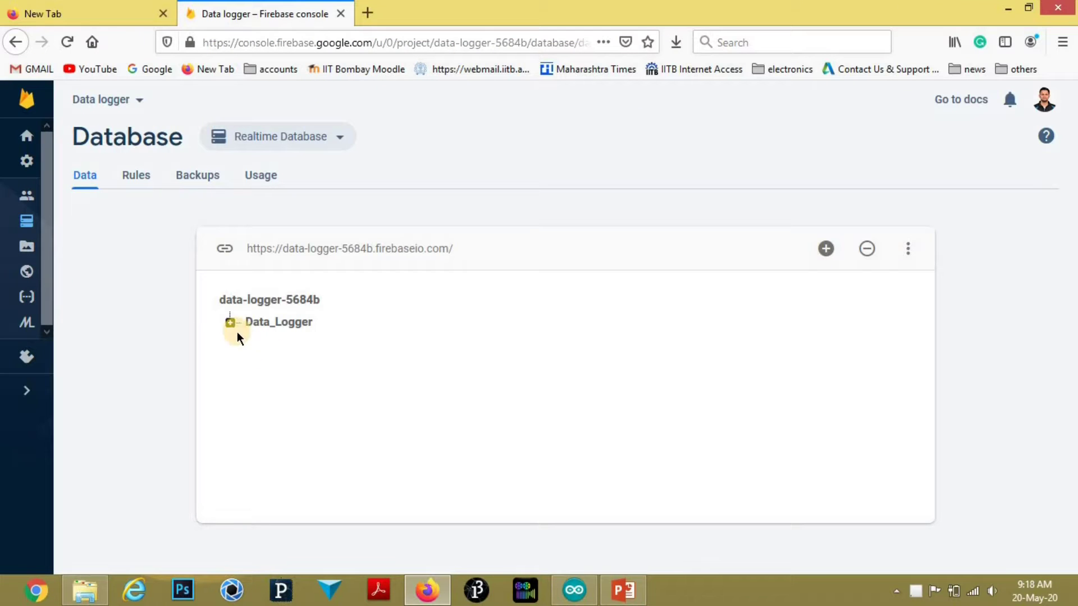
# Expand Data_Logger and SenseData to show the readings, then bring up the database menu
pyautogui.click(230, 321)
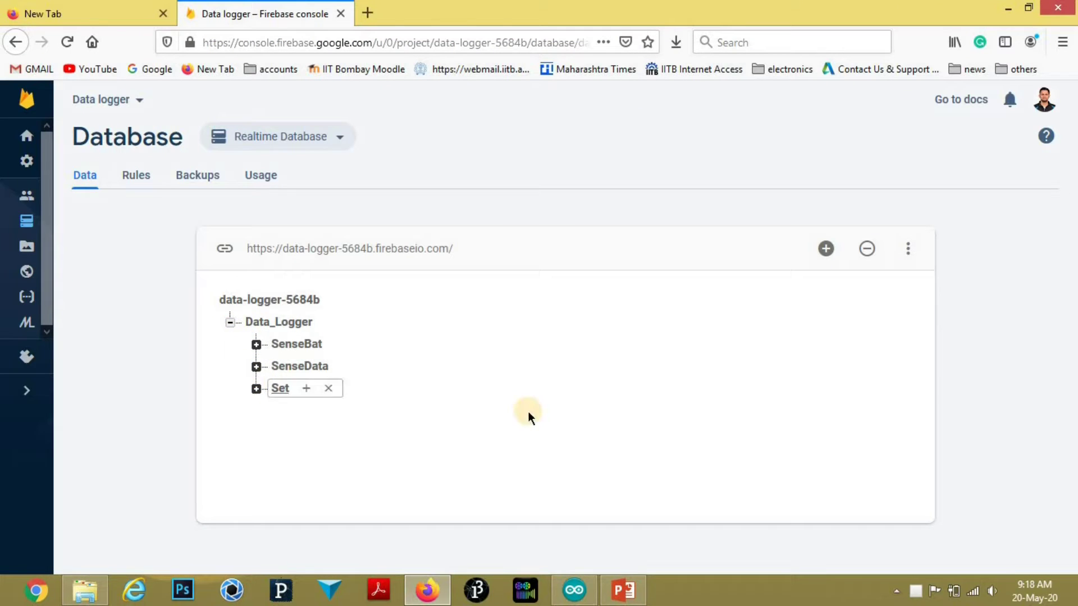
pyautogui.click(257, 369)
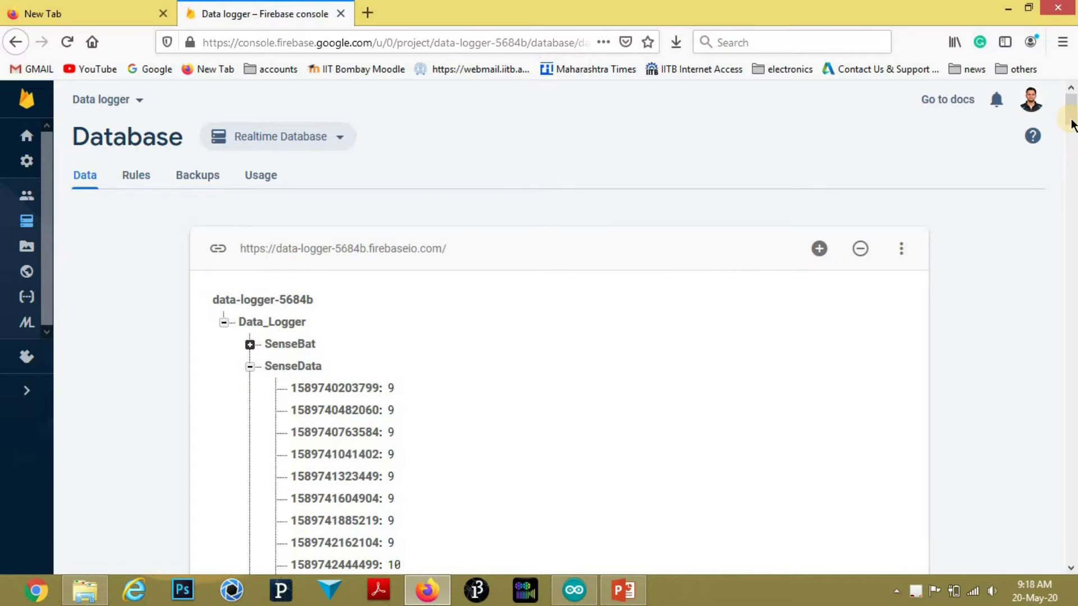
pyautogui.click(1068, 165)
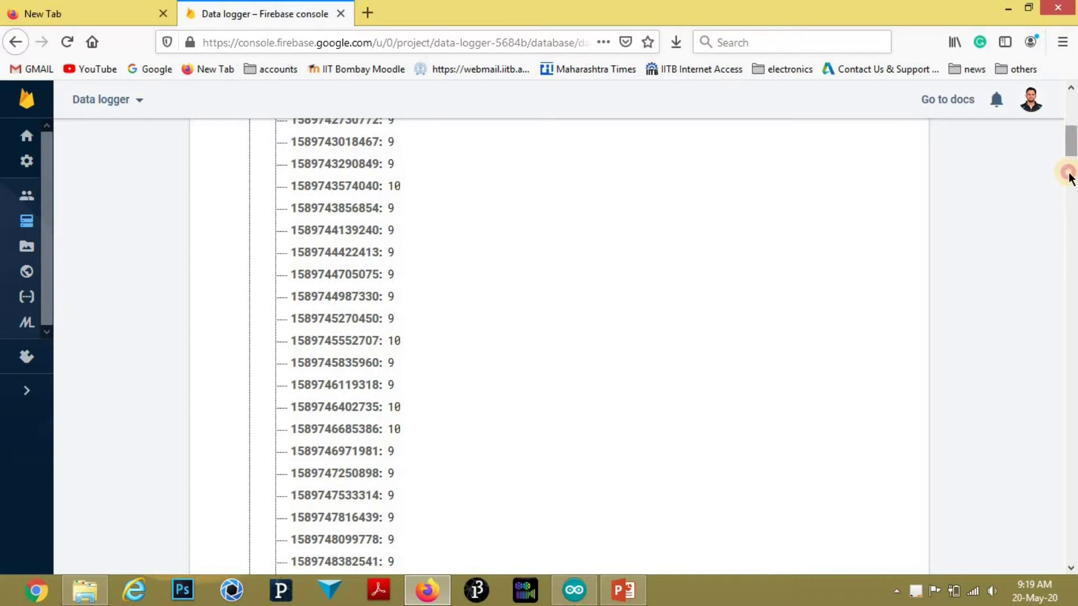
pyautogui.scroll(-10, 1072, 179)
pyautogui.scroll(-10, 1073, 198)
pyautogui.scroll(-15, 1074, 214)
pyautogui.scroll(15, 1073, 219)
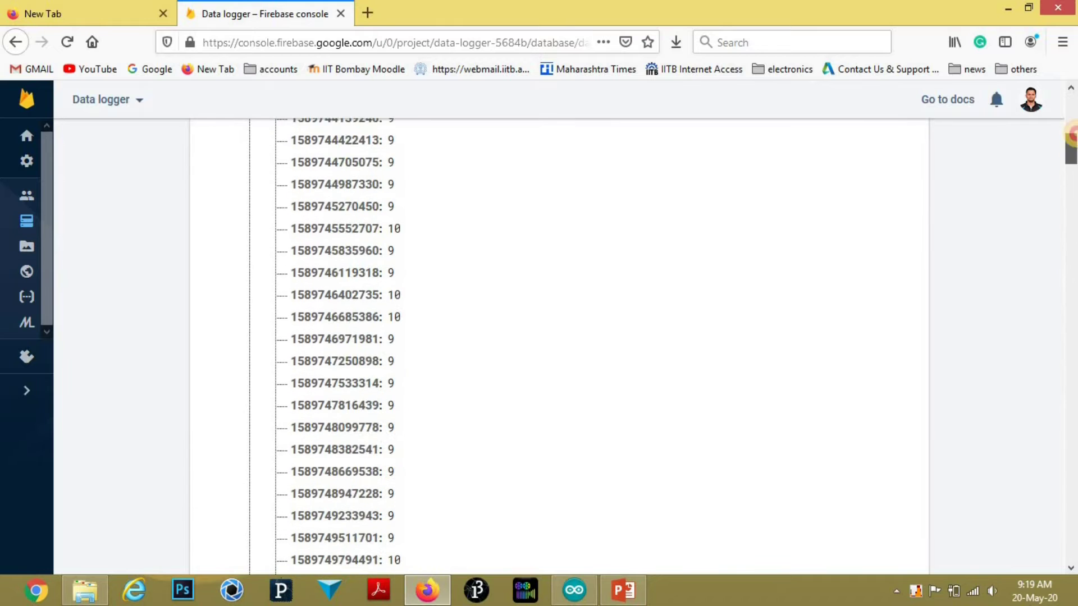
pyautogui.scroll(10, 1074, 219)
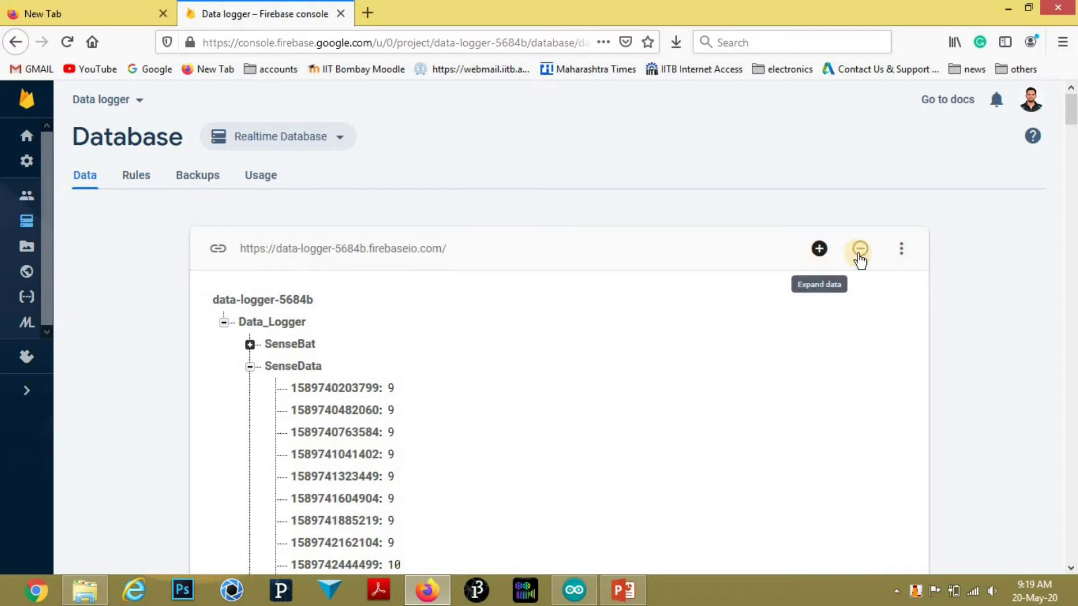
# Export the whole database as JSON, confirm the download and show recent downloads
pyautogui.click(903, 255)
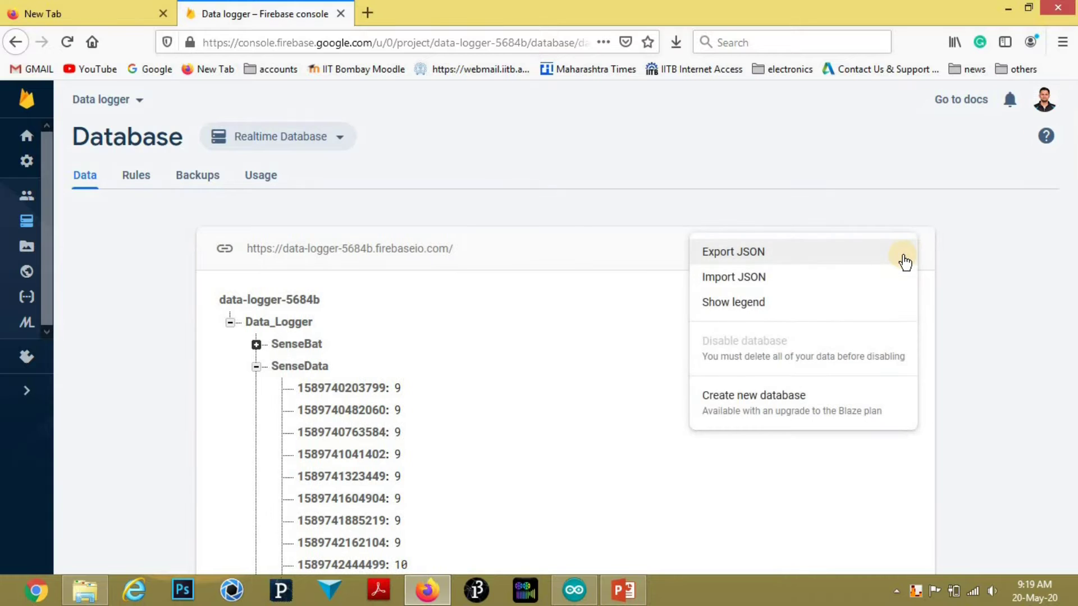
pyautogui.click(732, 253)
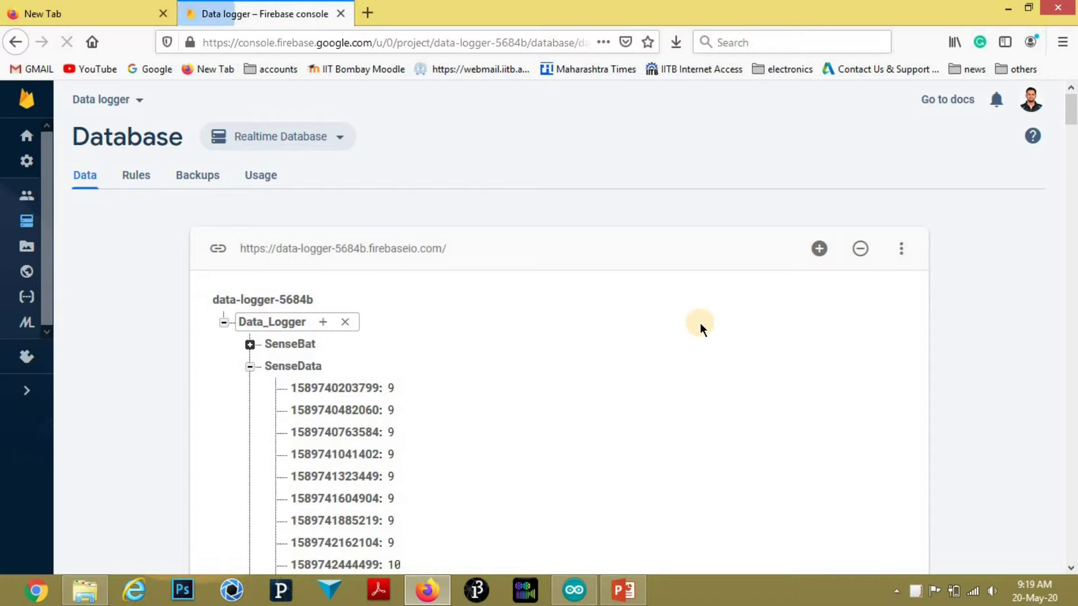
pyautogui.click(568, 359)
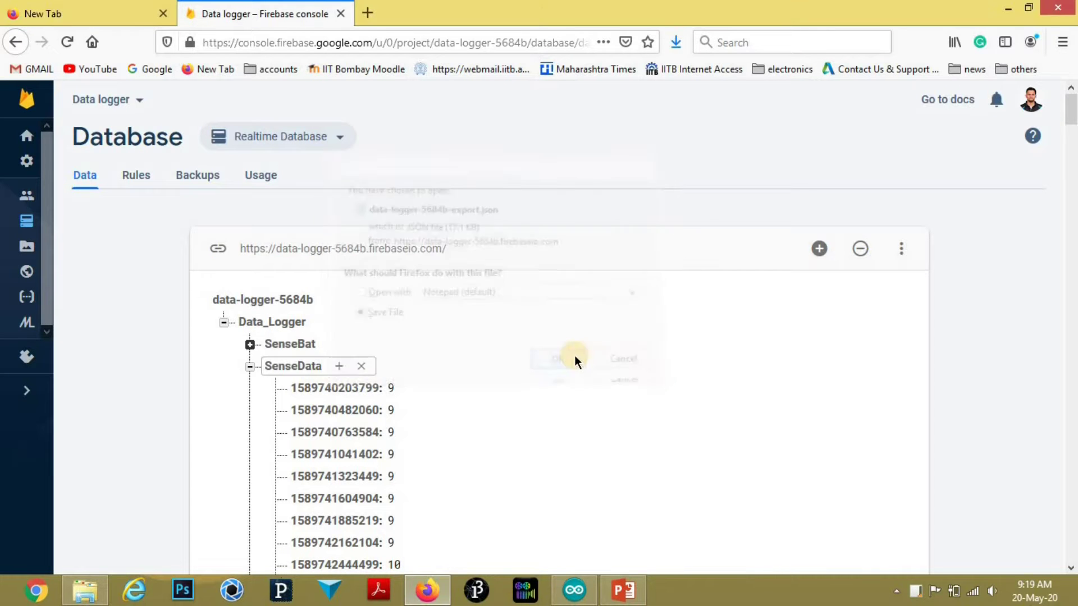
pyautogui.click(677, 42)
# Open the downloaded export file in Notepad and select all of its JSON text
pyautogui.click(666, 81)
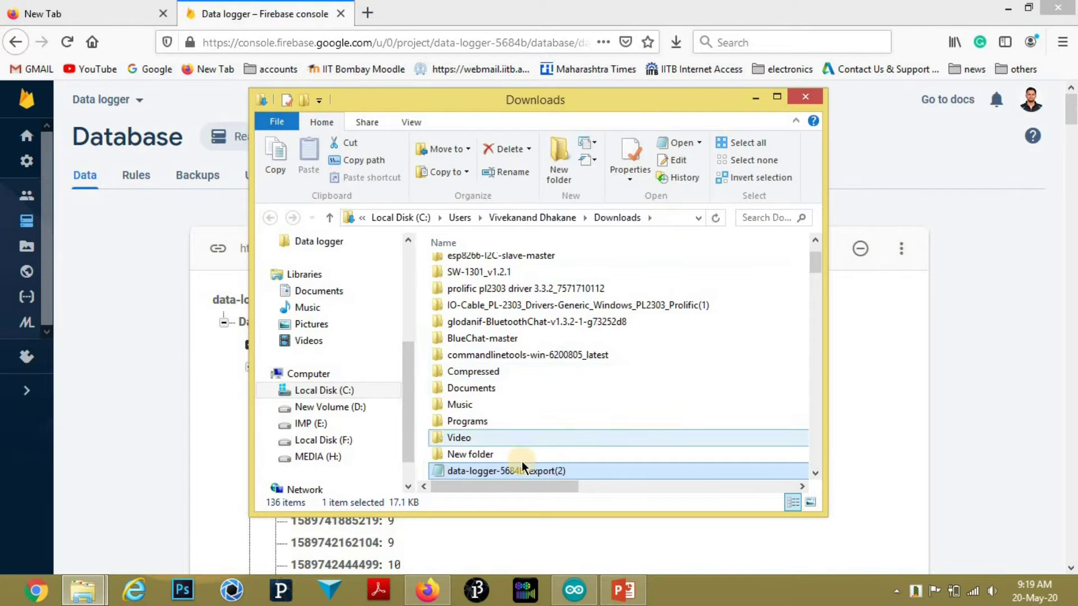
pyautogui.doubleClick(518, 474)
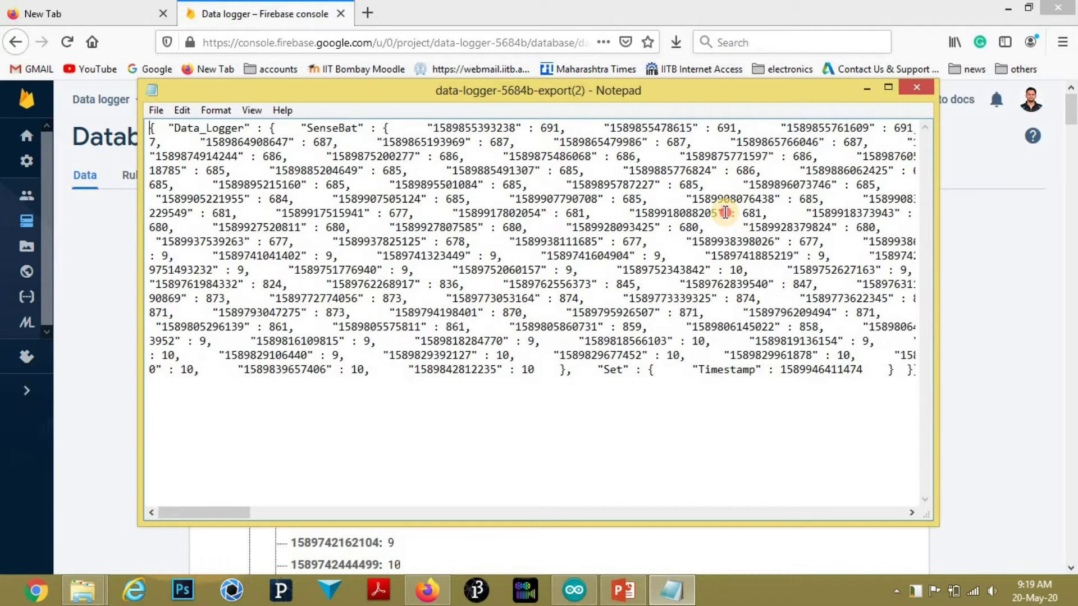
pyautogui.hotkey('ctrl', 'a')
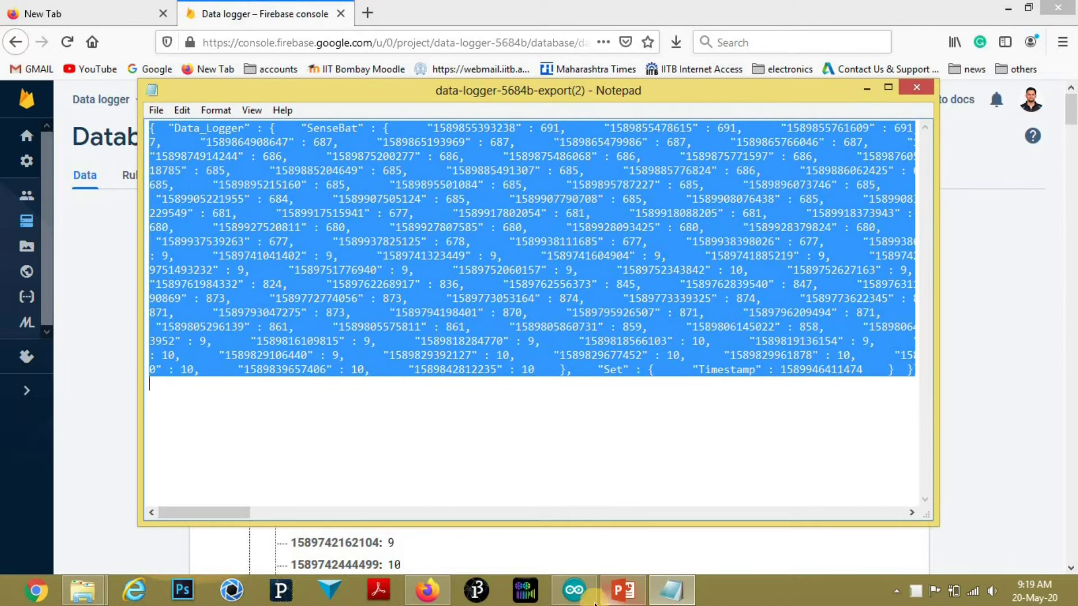
# Start a new Arduino sketch, maximize it and paste the JSON over the template code
pyautogui.click(574, 589)
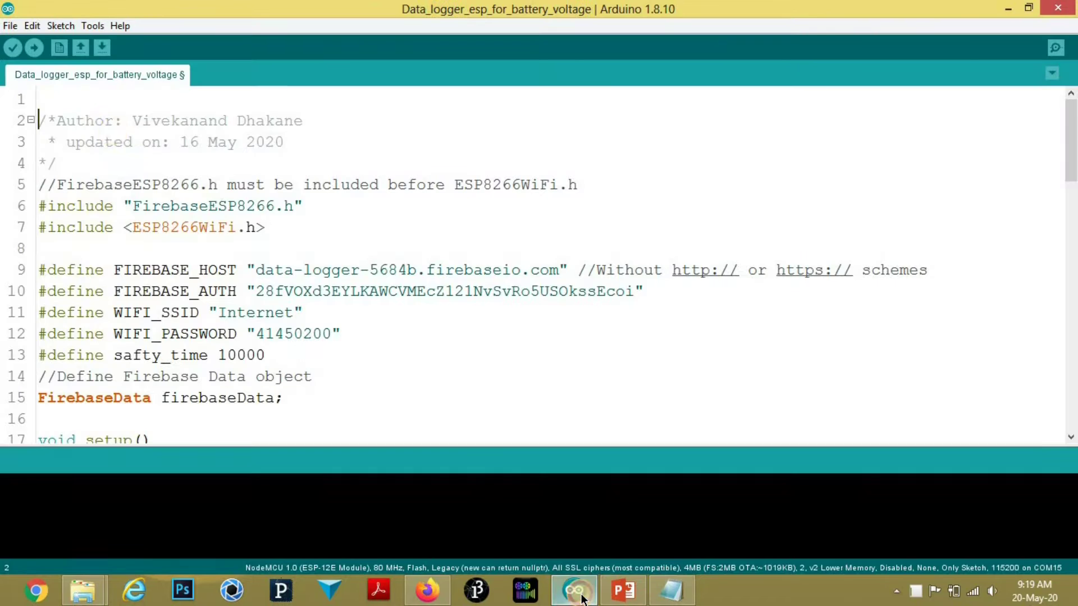
pyautogui.click(60, 49)
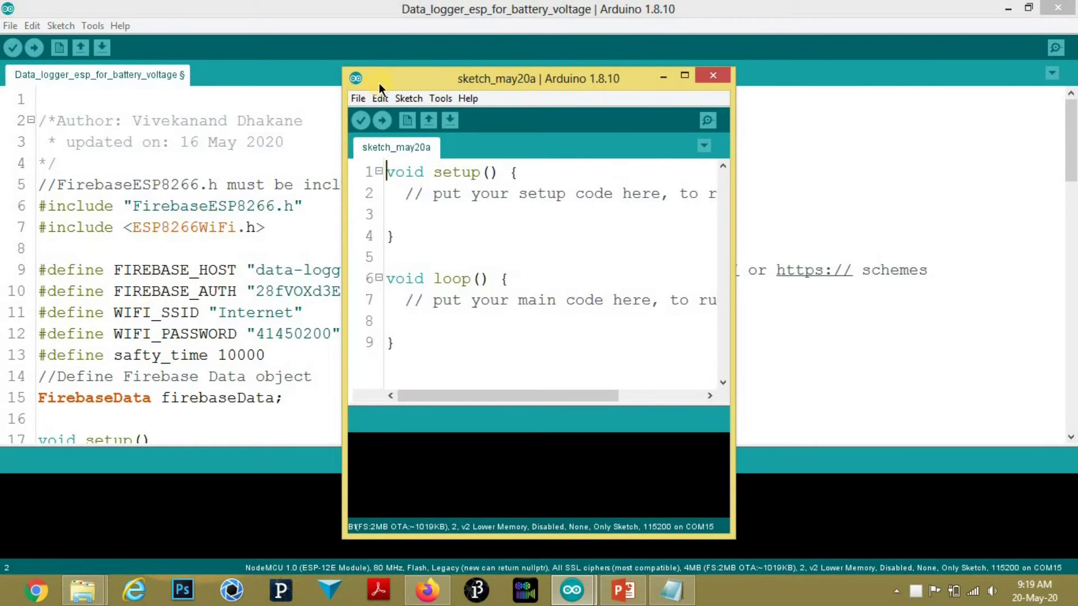
pyautogui.doubleClick(404, 79)
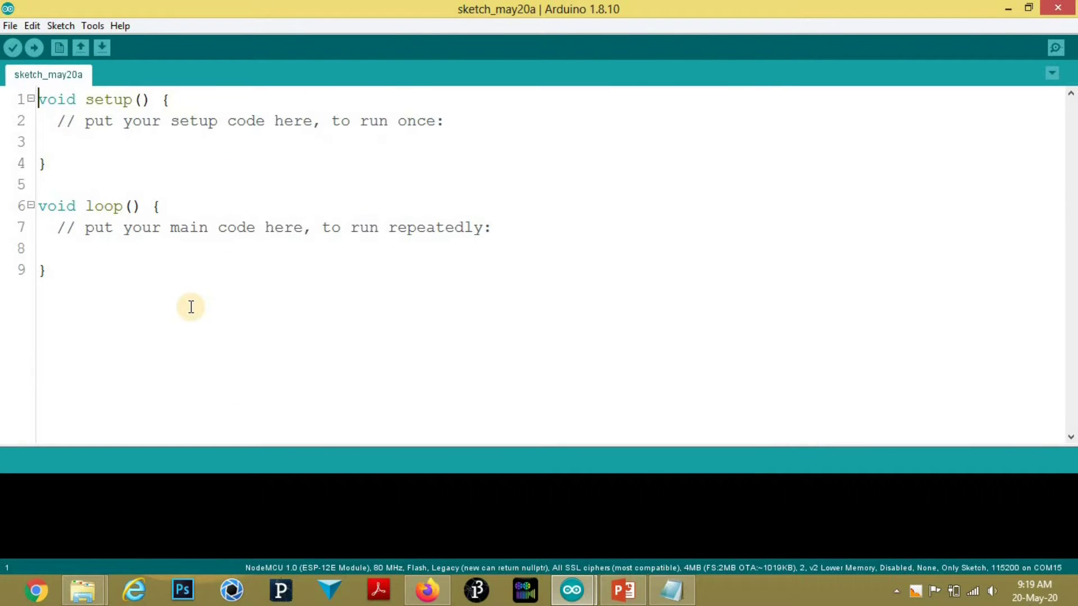
pyautogui.moveTo(190, 307); pyautogui.dragTo(31, 99)
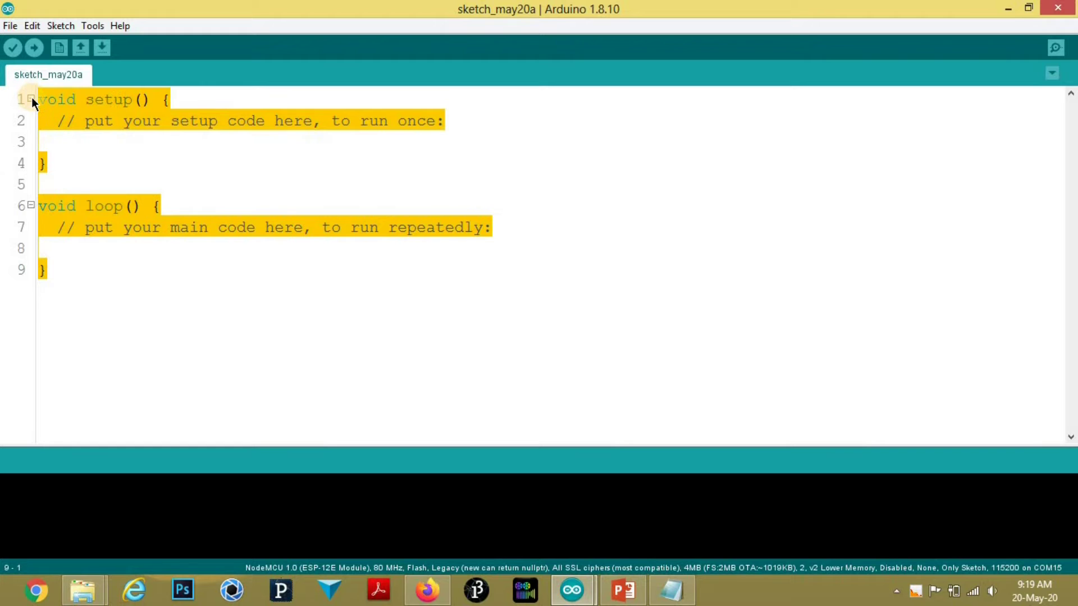
pyautogui.hotkey('ctrl', 'v')
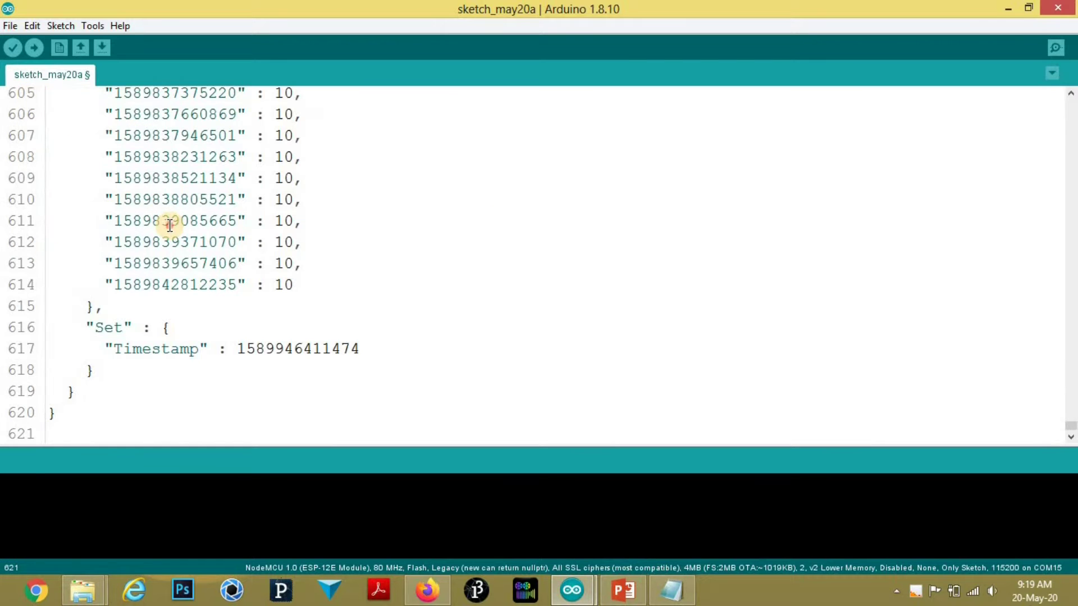
pyautogui.click(169, 222)
pyautogui.scroll(4, 169, 222)
pyautogui.scroll(17, 169, 222)
pyautogui.scroll(20, 170, 223)
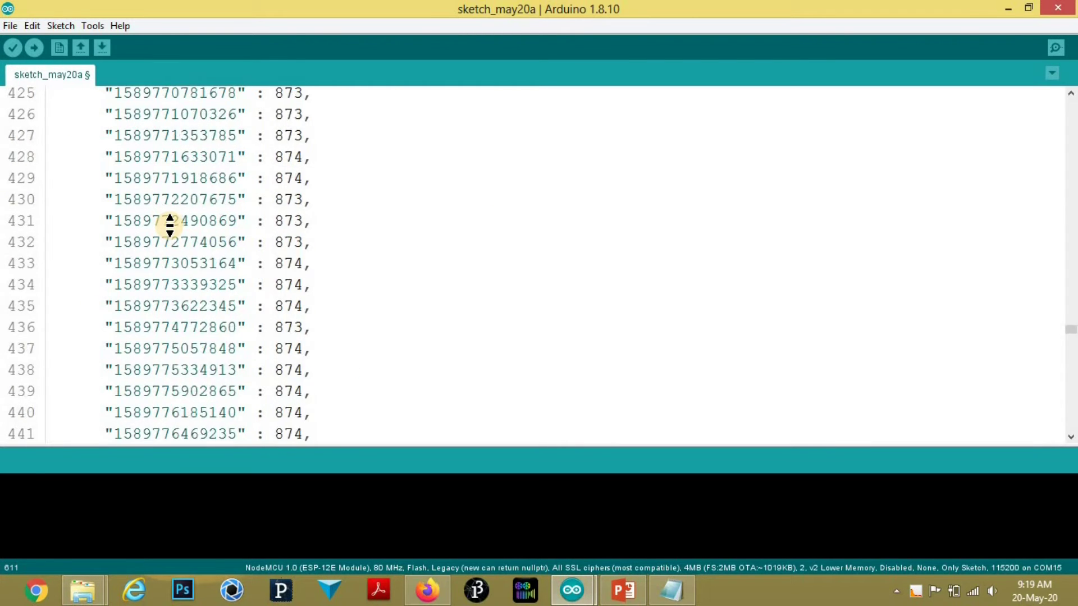
pyautogui.scroll(20, 169, 222)
pyautogui.scroll(20, 168, 223)
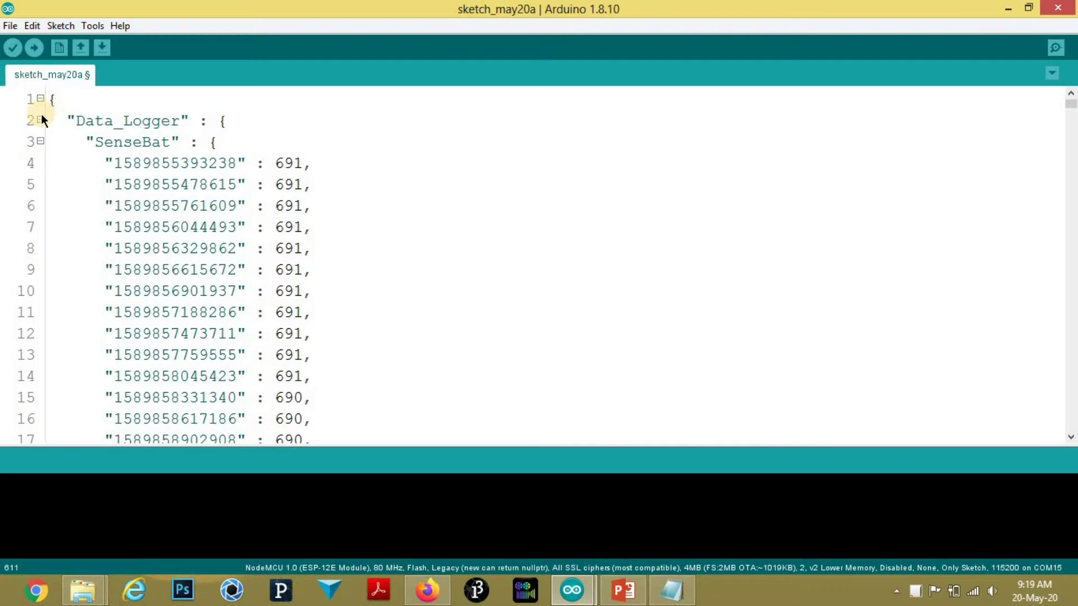
# Fold and unfold the Data_Logger, SenseBat and SenseData blocks to locate the readings
pyautogui.click(40, 142)
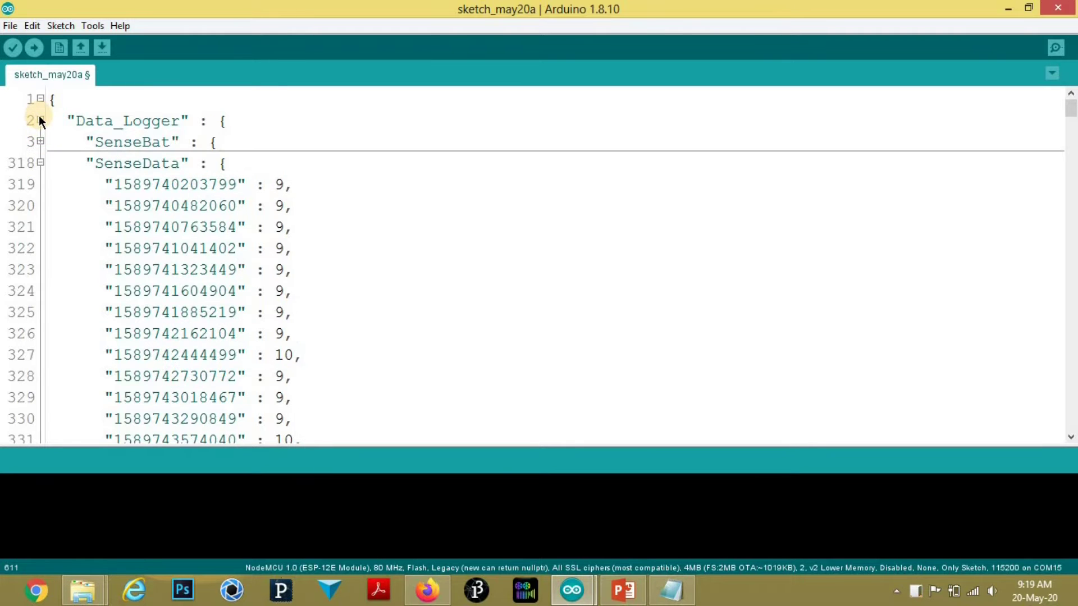
pyautogui.click(40, 121)
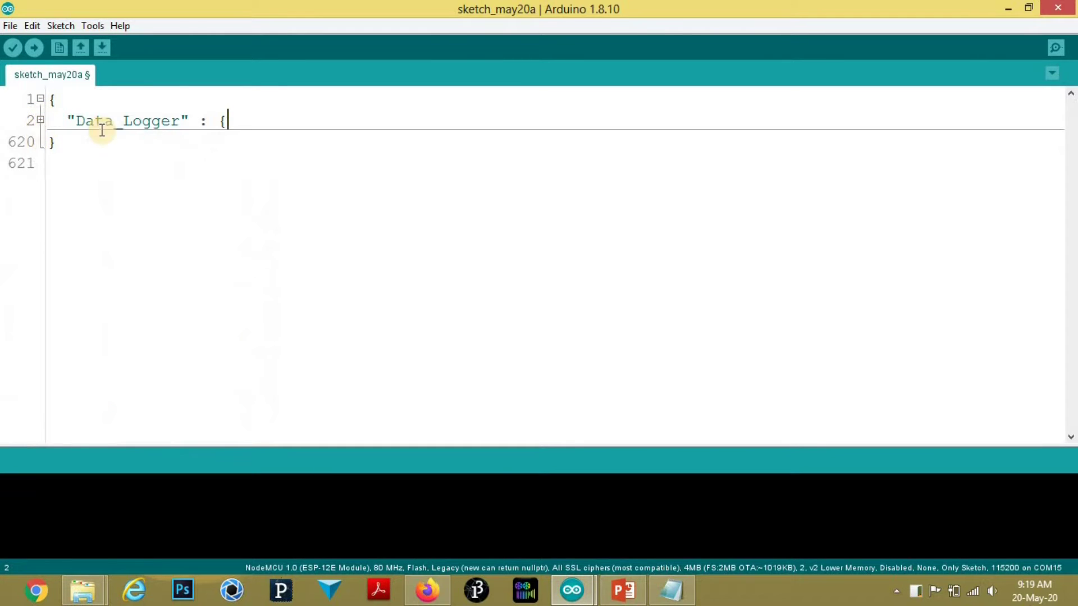
pyautogui.click(39, 121)
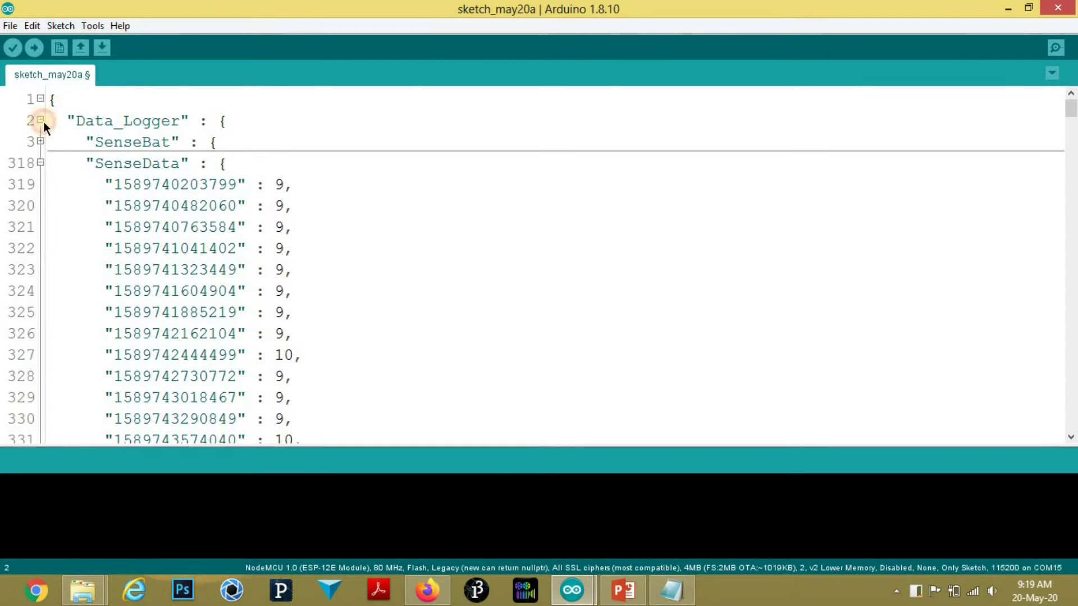
pyautogui.click(40, 163)
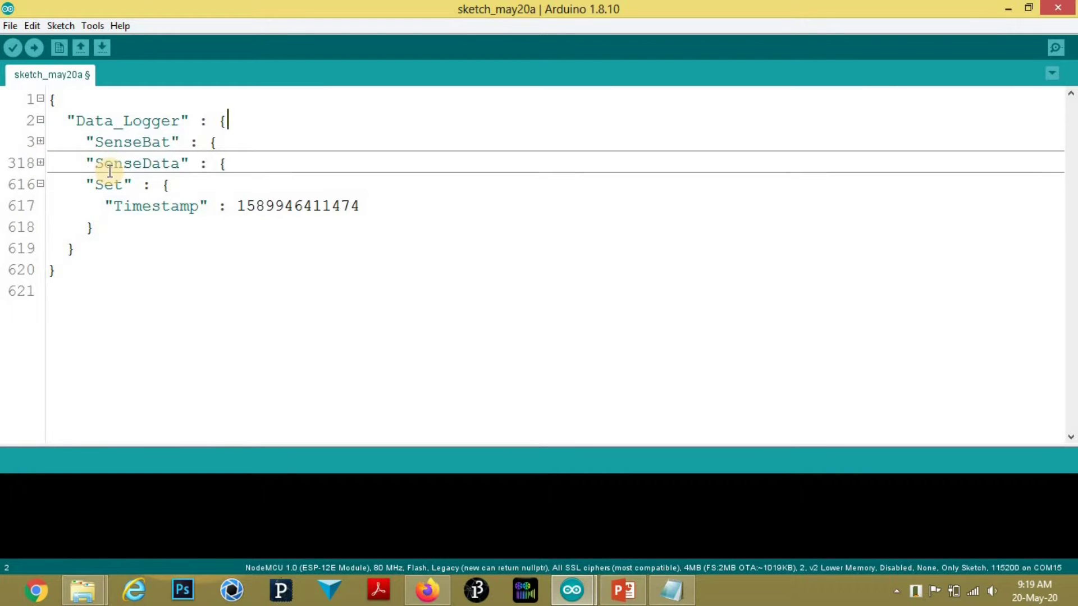
pyautogui.moveTo(99, 166); pyautogui.dragTo(108, 171)
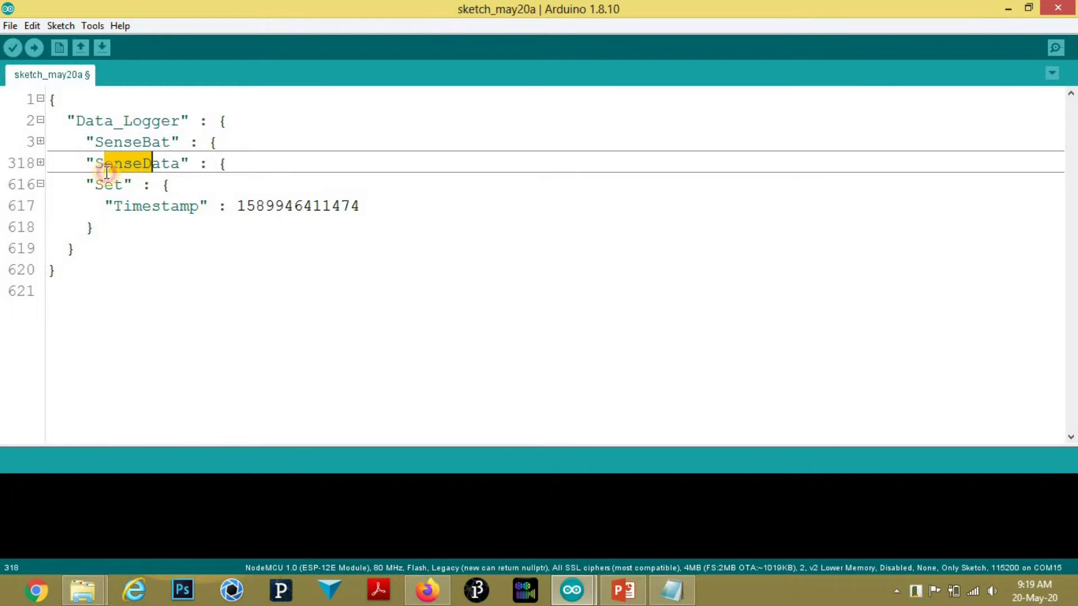
pyautogui.click(39, 162)
pyautogui.click(131, 213)
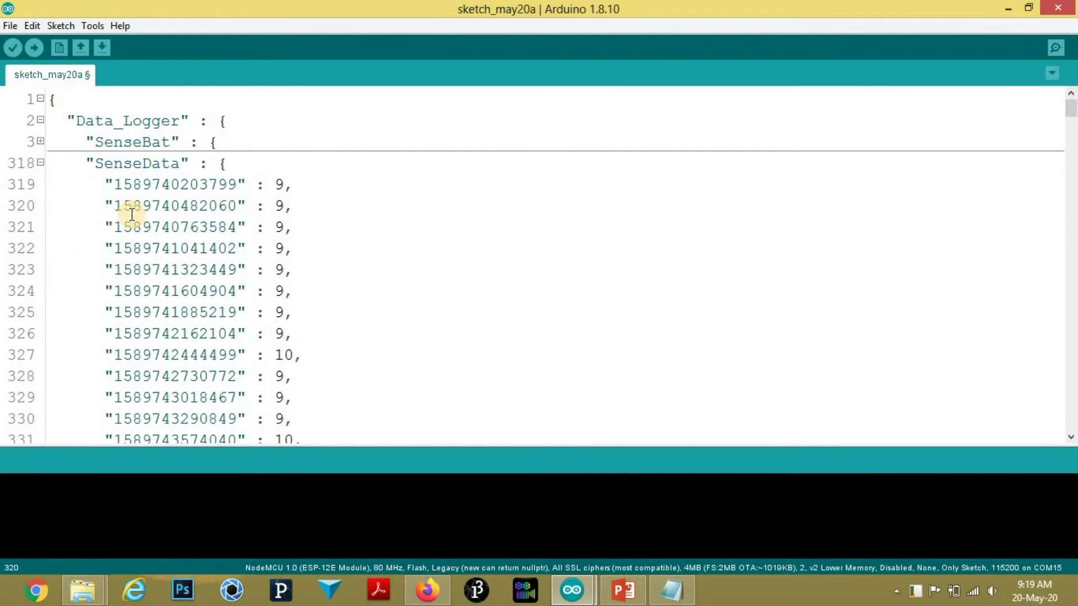
pyautogui.scroll(-2, 131, 214)
pyautogui.scroll(2, 241, 312)
# Select the SenseData timestamp readings from the first entry downward
pyautogui.moveTo(105, 184); pyautogui.dragTo(284, 376)
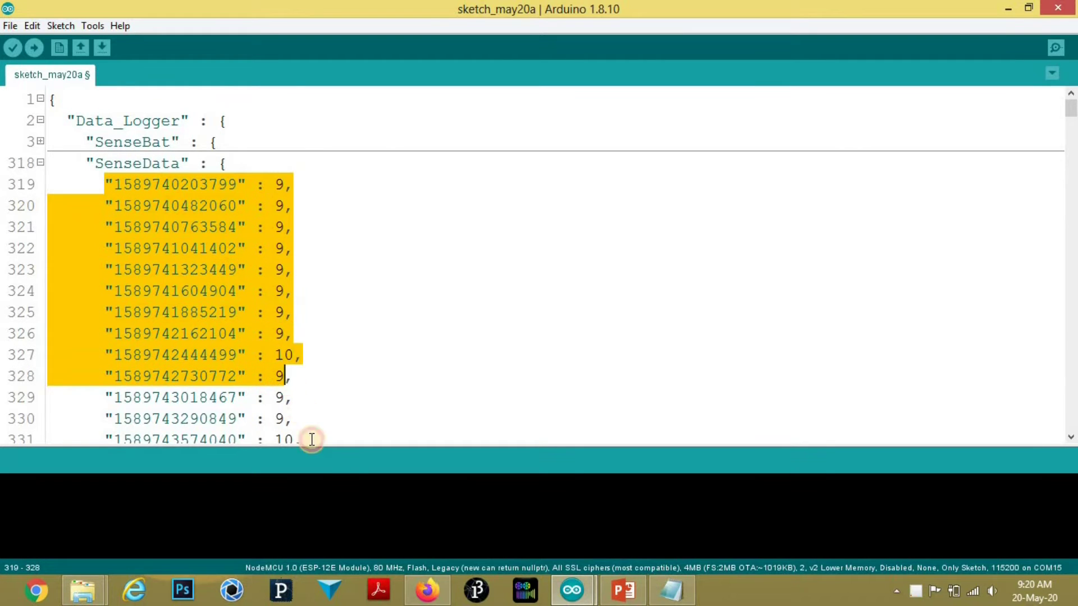
pyautogui.moveTo(311, 439); pyautogui.dragTo(332, 520)
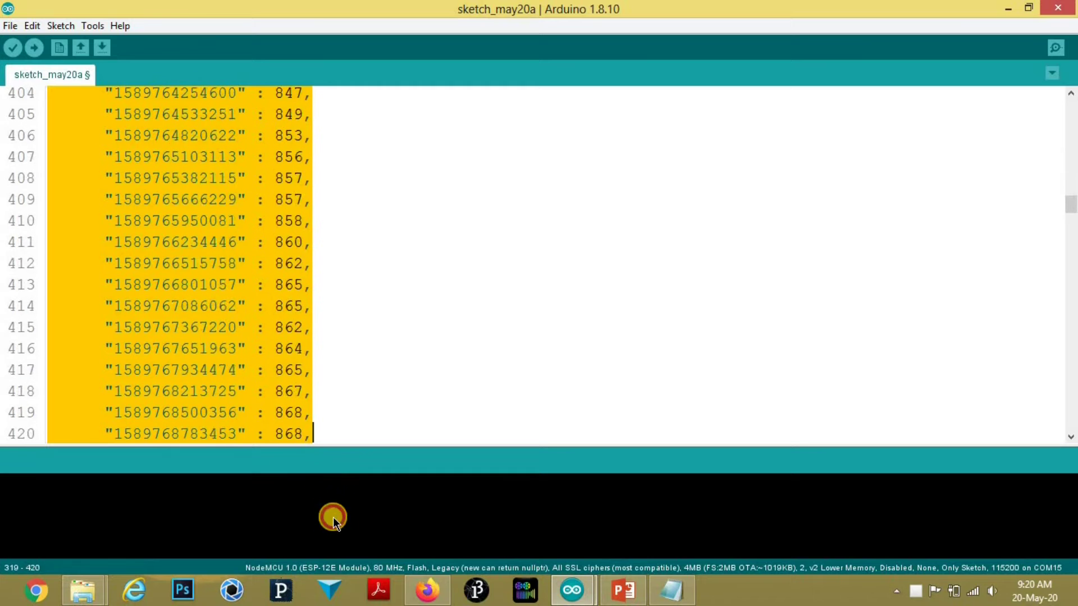
pyautogui.moveTo(333, 517)
pyautogui.mouseDown()
pyautogui.moveTo(342, 429)
pyautogui.moveTo(328, 464)
pyautogui.moveTo(312, 463)
pyautogui.mouseUp()
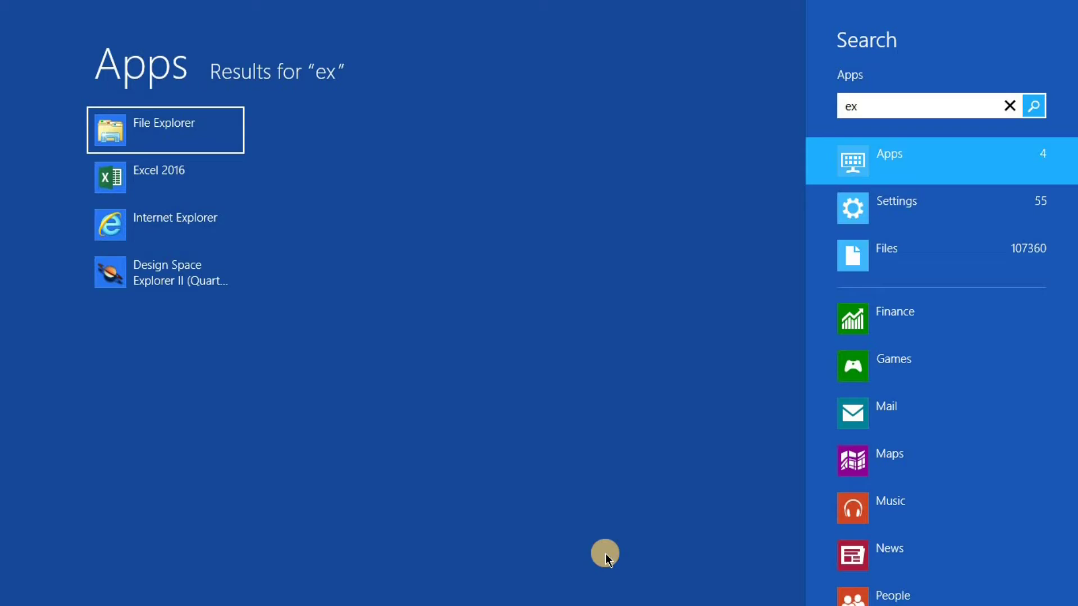
# Launch Excel, dismiss the default-program prompt and open a blank workbook maximized
pyautogui.press('Escape')
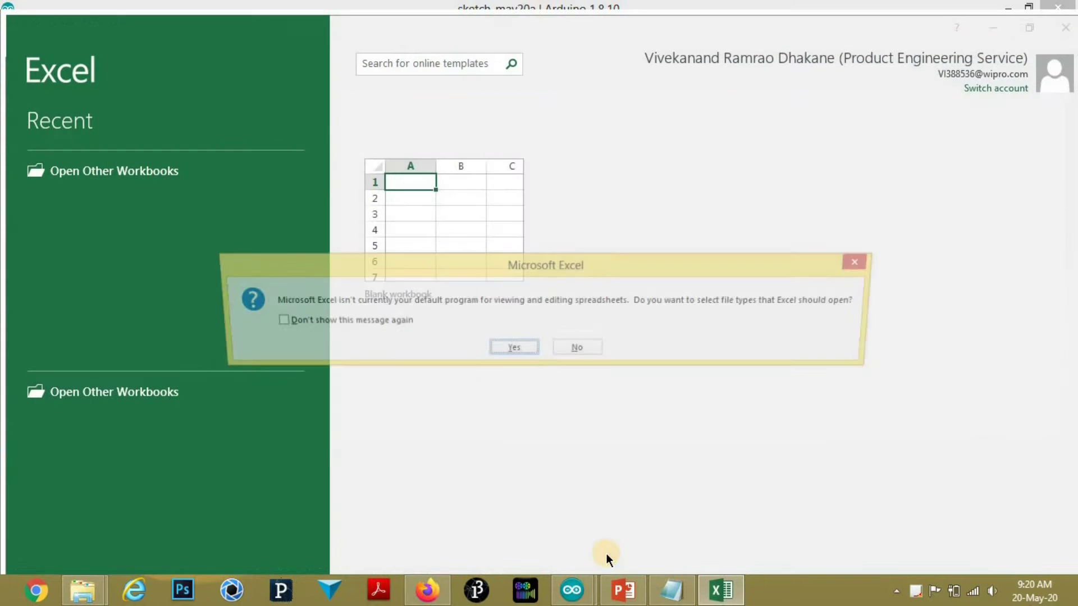
pyautogui.click(858, 261)
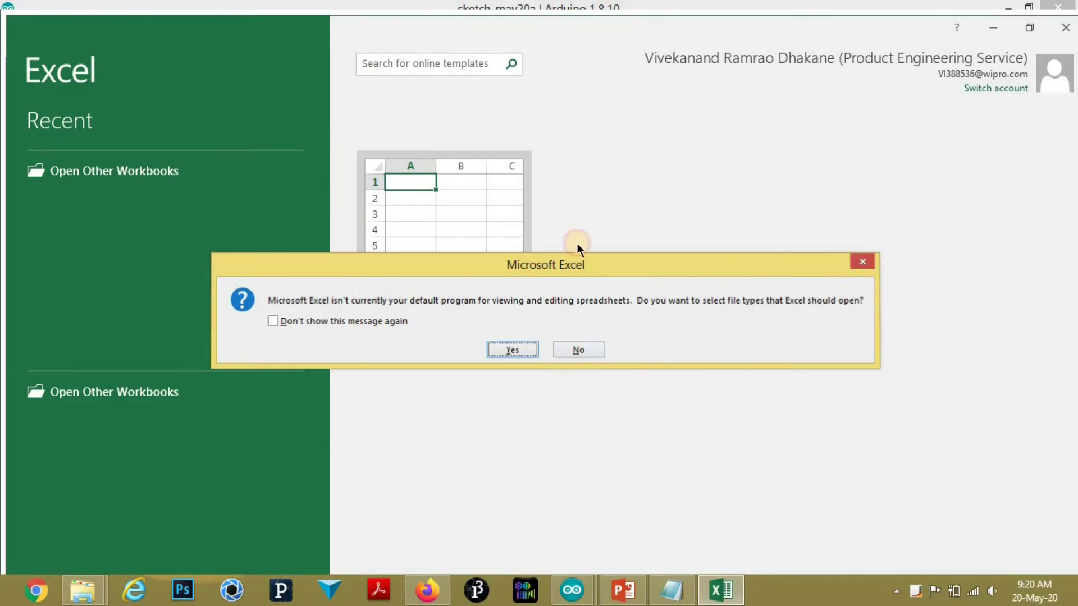
pyautogui.click(479, 252)
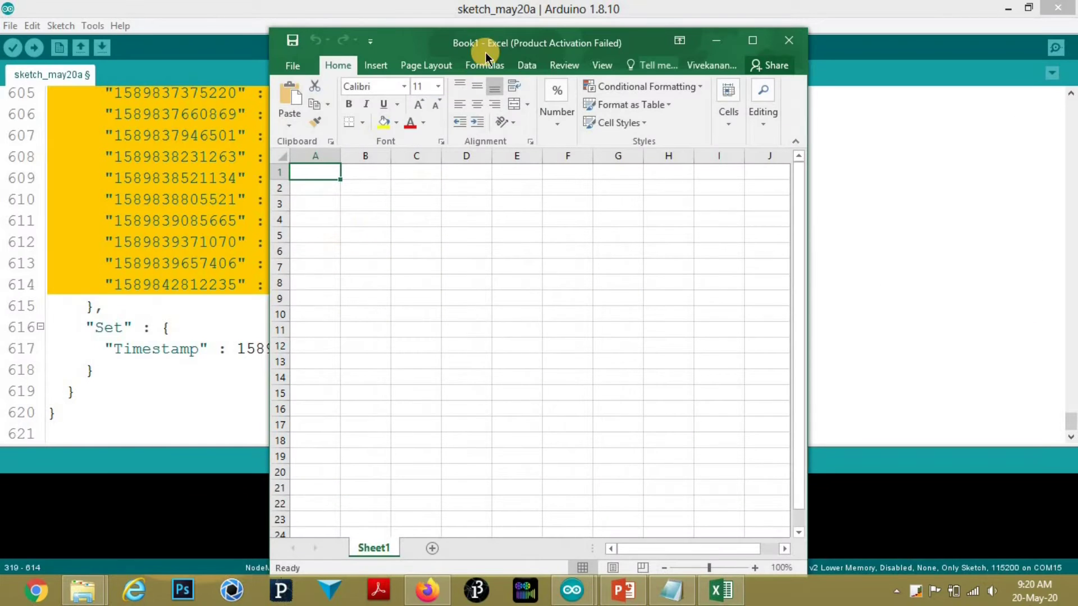
pyautogui.doubleClick(493, 41)
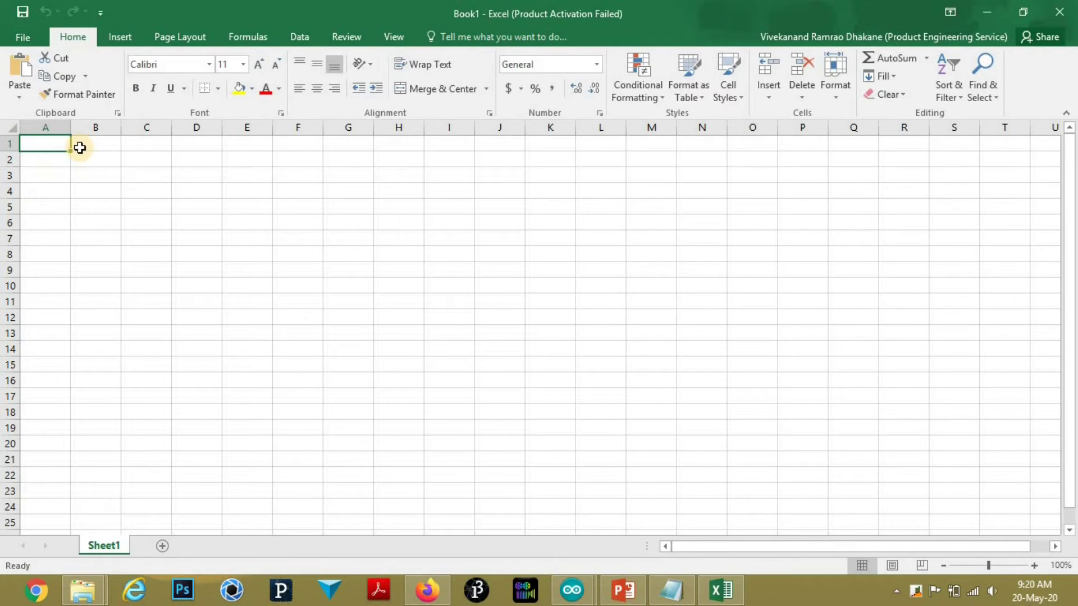
# Widen column A, paste the readings at A2 and select column A
pyautogui.moveTo(70, 127); pyautogui.dragTo(188, 127)
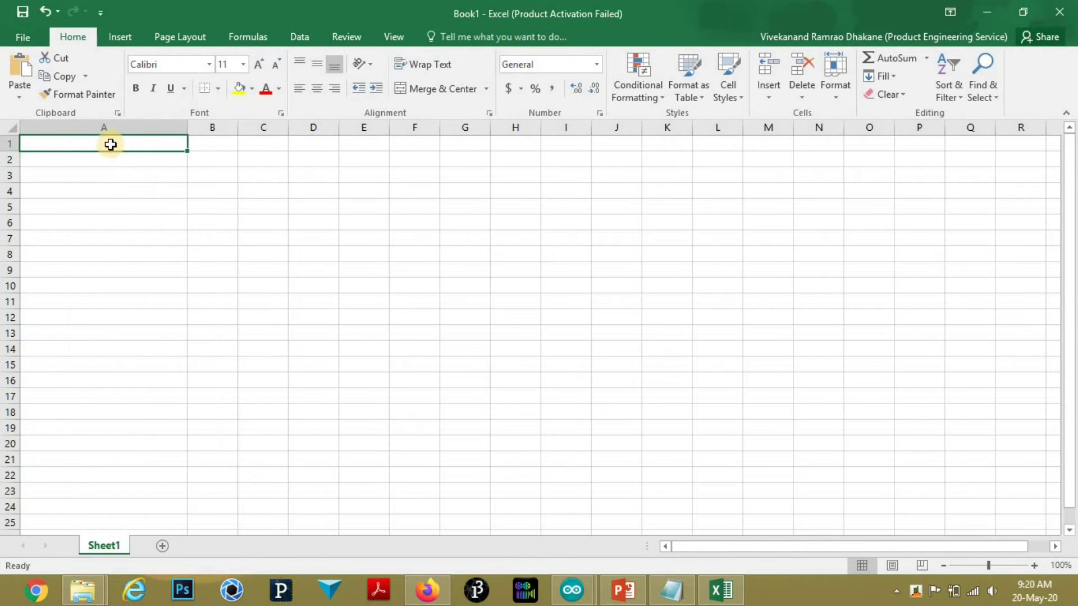
pyautogui.click(111, 160)
pyautogui.hotkey('ctrl', 'v')
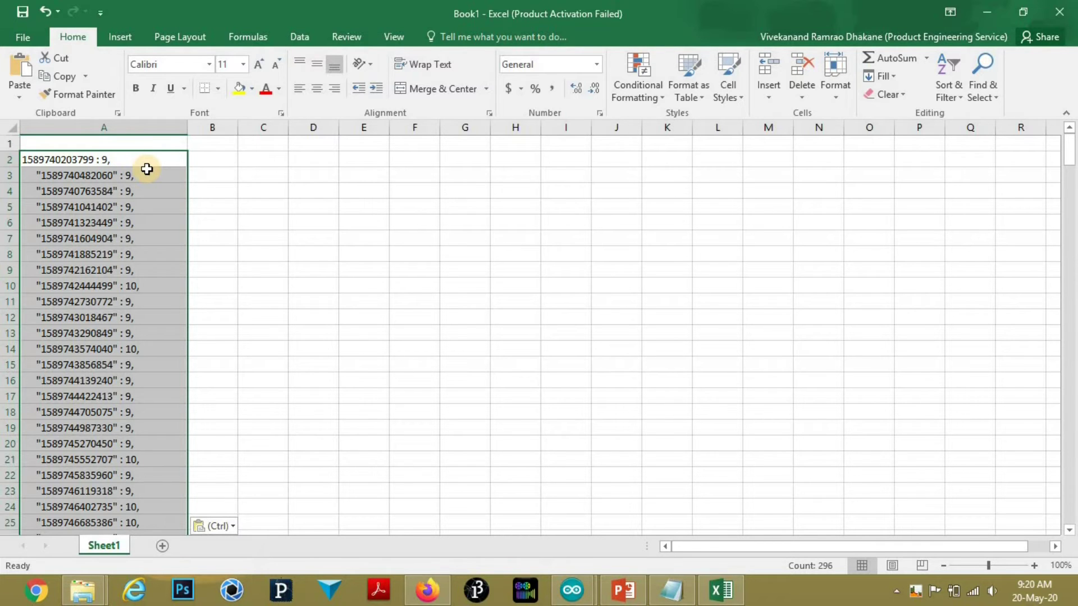
pyautogui.click(126, 128)
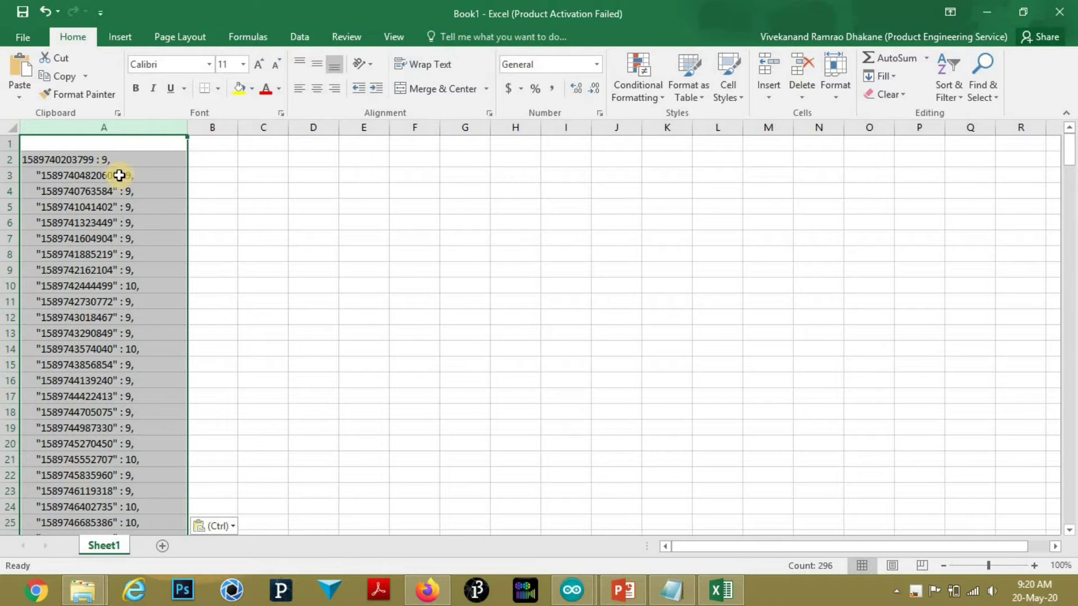
pyautogui.click(266, 234)
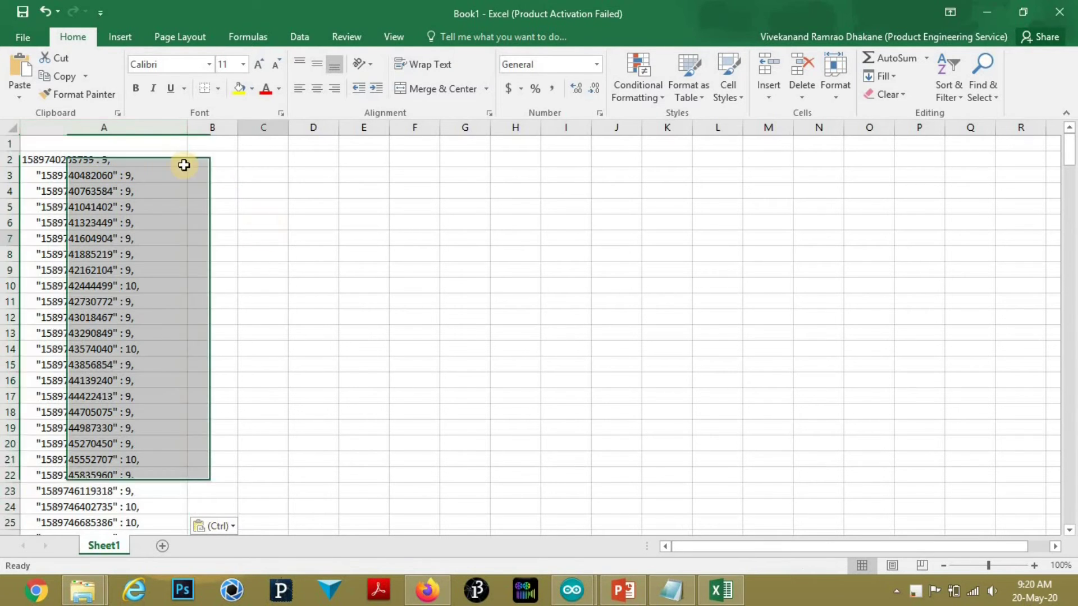
pyautogui.click(146, 128)
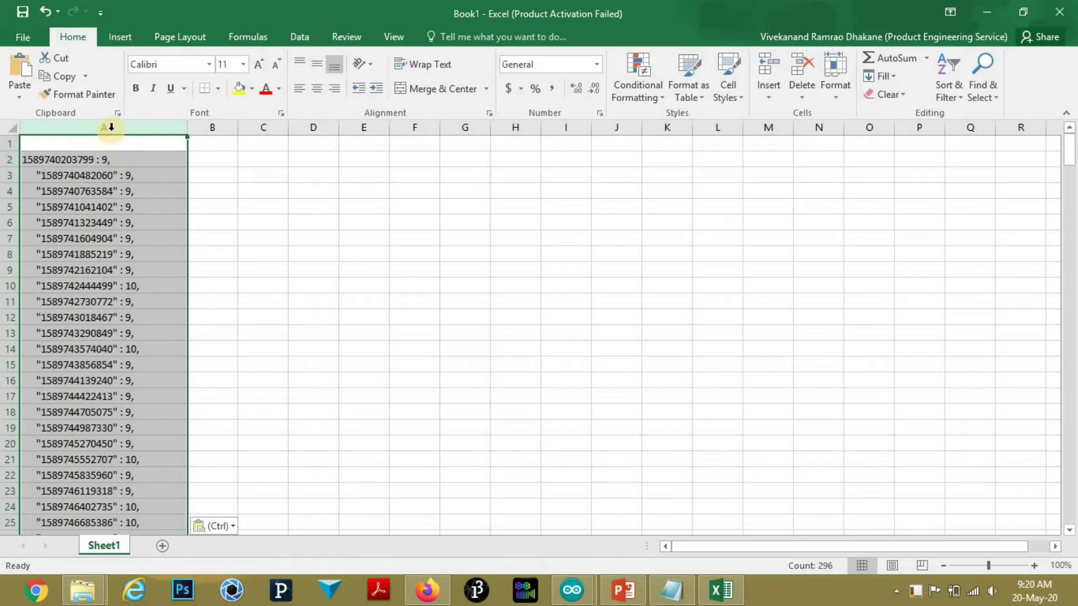
# Split column A with Text to Columns on a colon so timestamps and readings separate
pyautogui.click(300, 39)
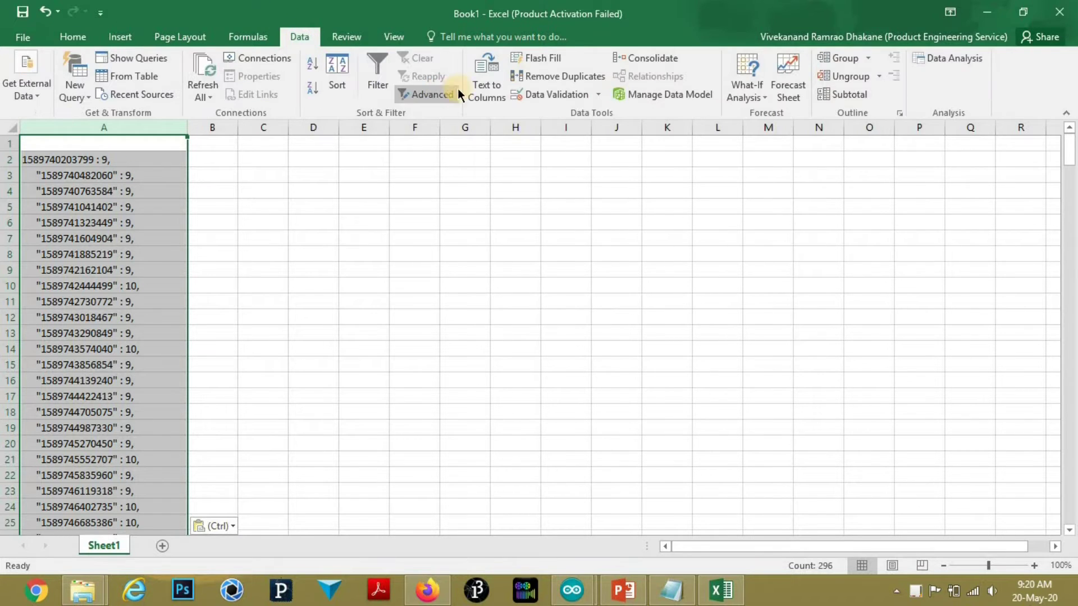
pyautogui.click(491, 88)
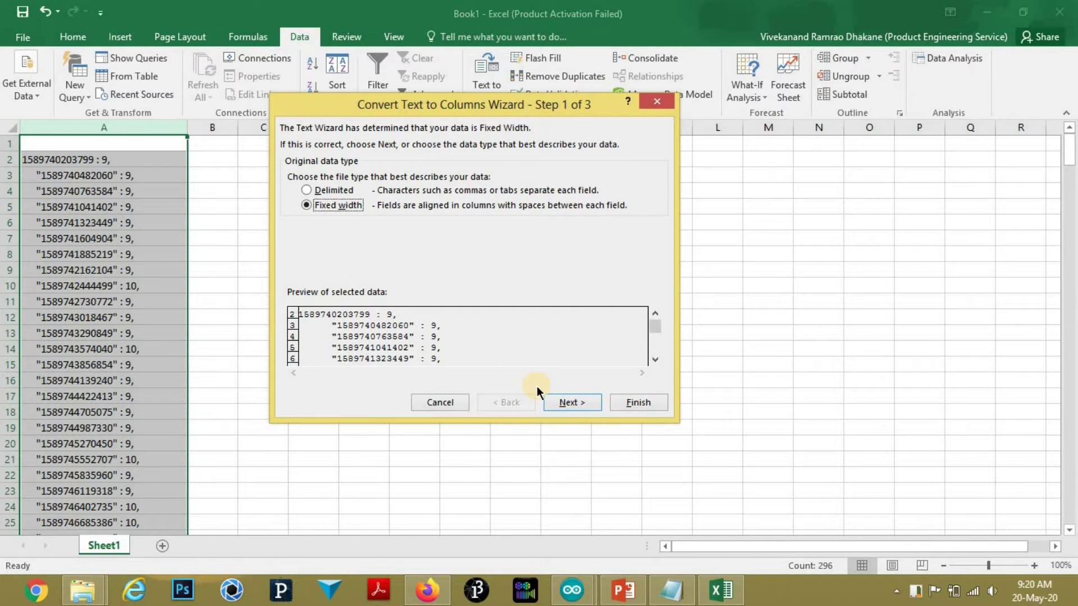
pyautogui.click(556, 404)
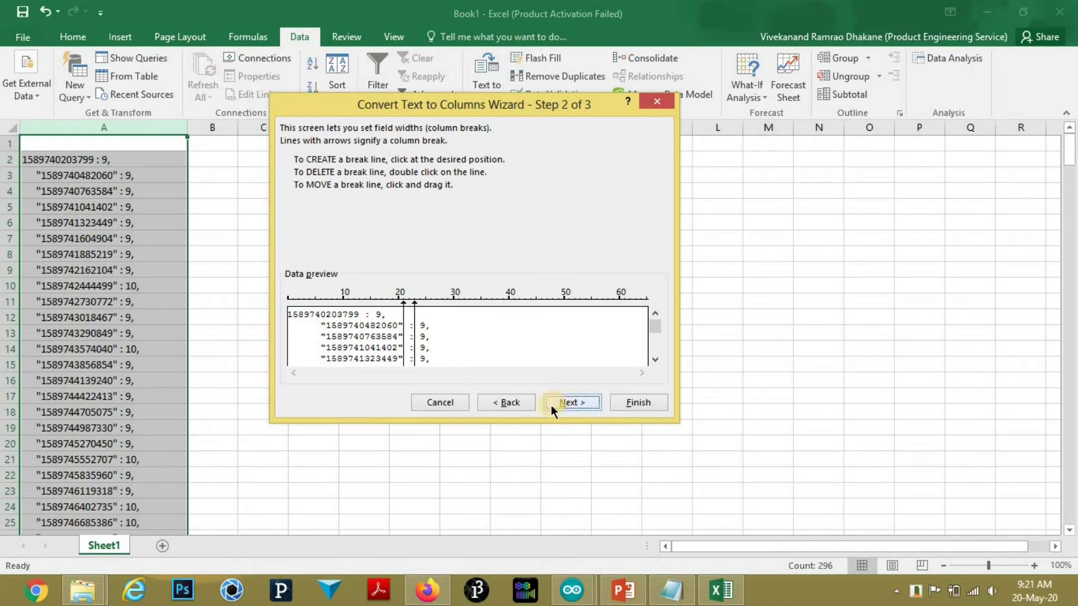
pyautogui.click(508, 403)
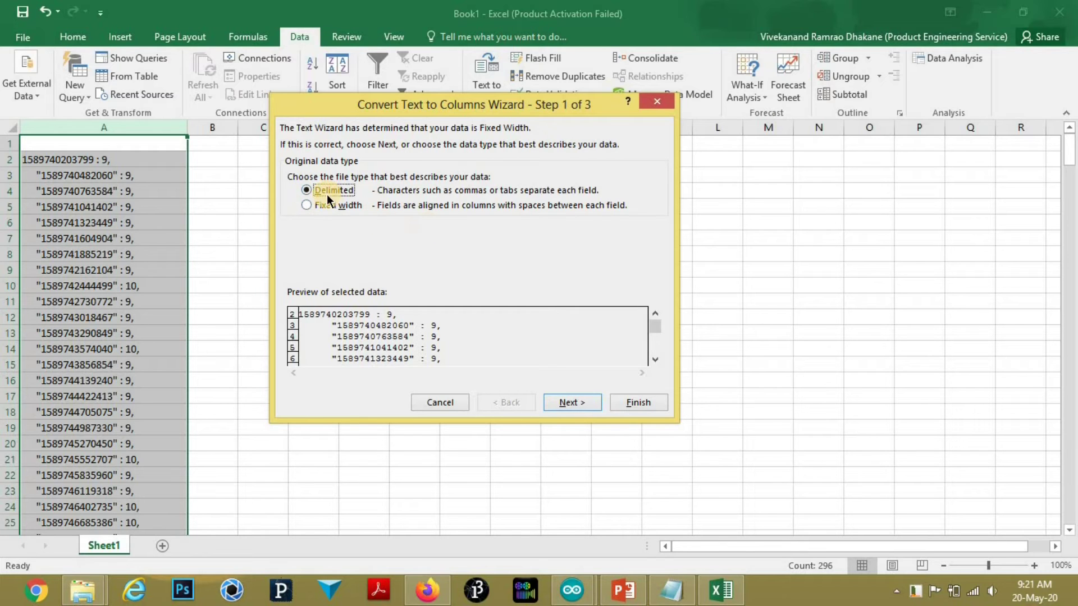
pyautogui.click(576, 405)
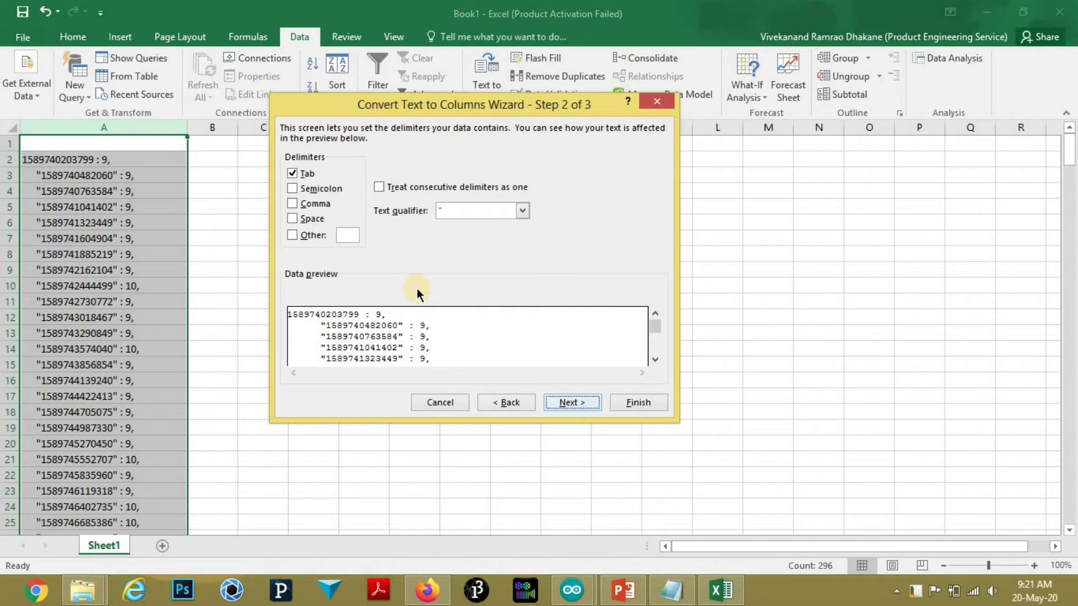
pyautogui.click(292, 234)
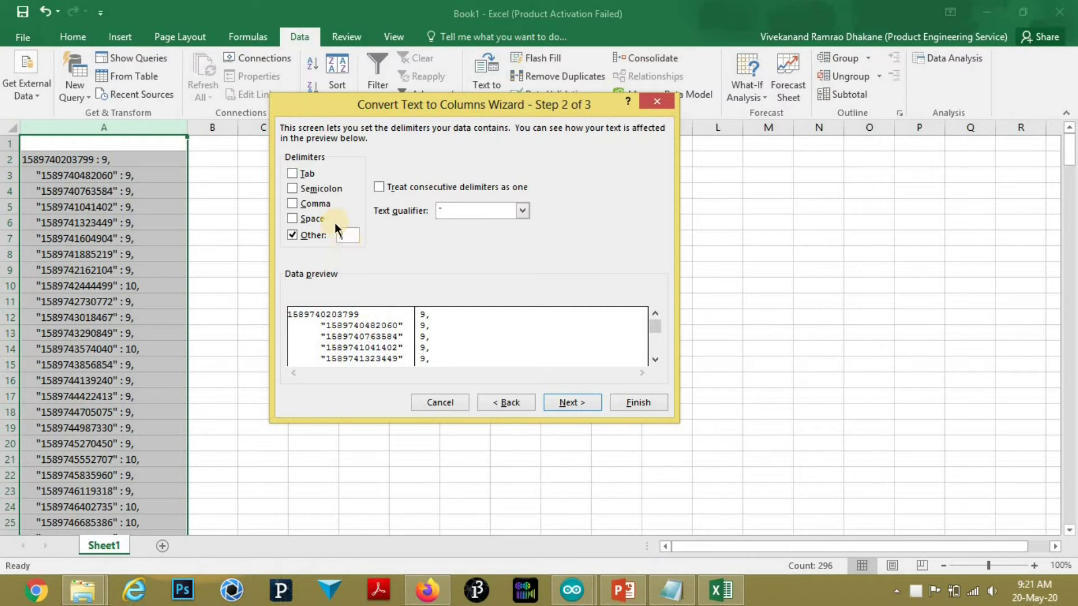
pyautogui.click(567, 403)
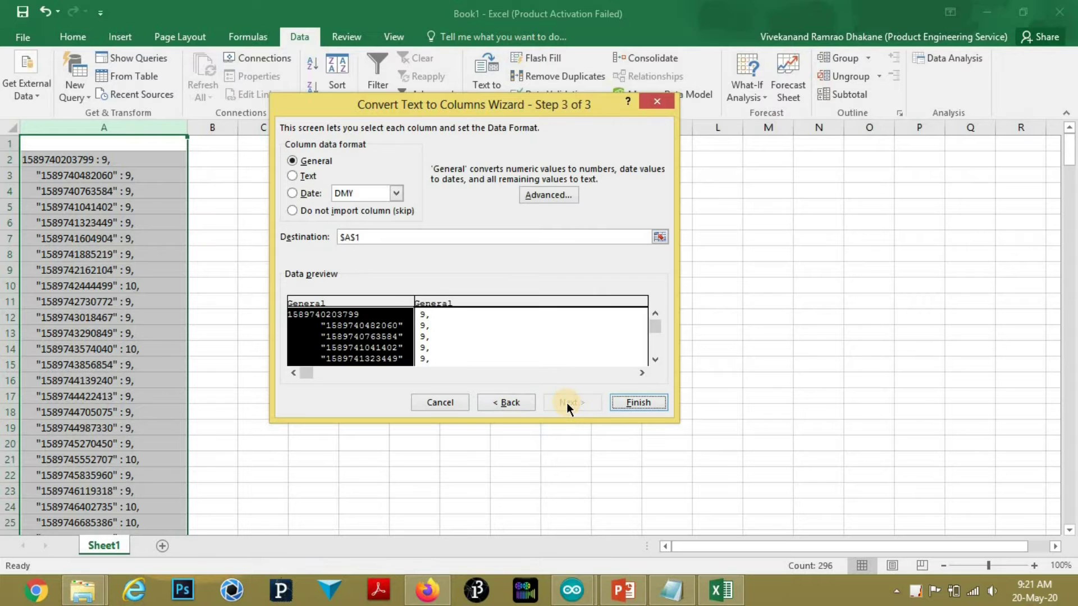
pyautogui.click(641, 402)
pyautogui.click(261, 285)
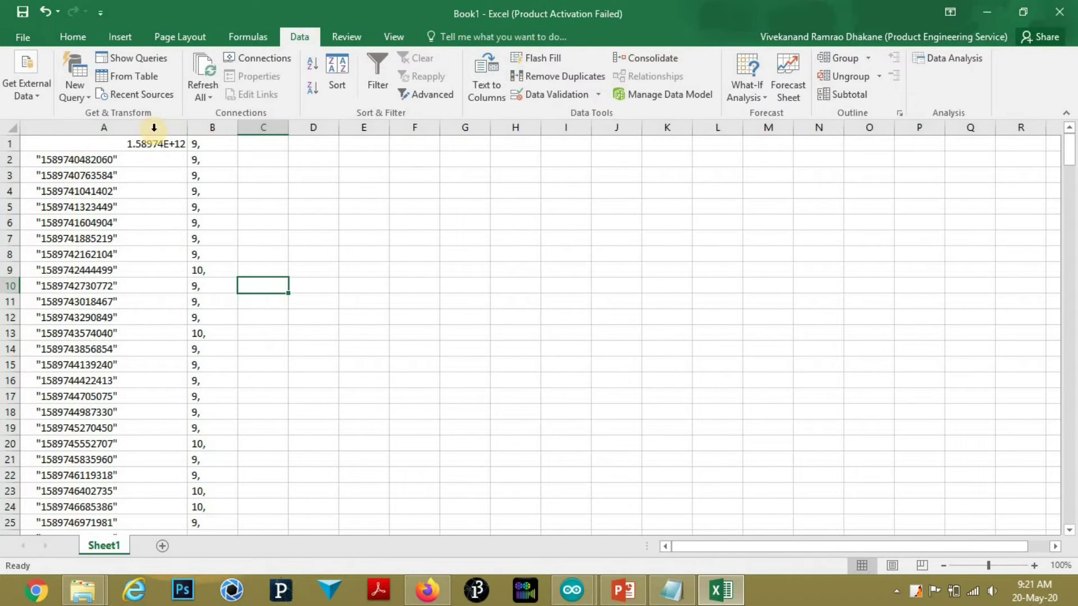
# Widen column A and move the readings from column B to column E
pyautogui.moveTo(187, 128); pyautogui.dragTo(322, 159)
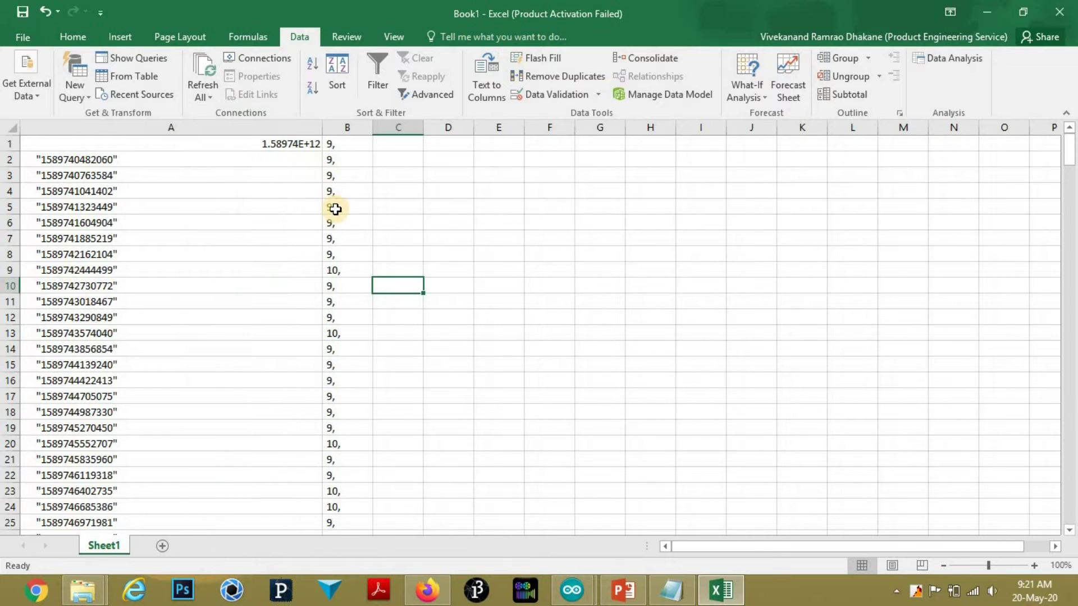
pyautogui.click(282, 131)
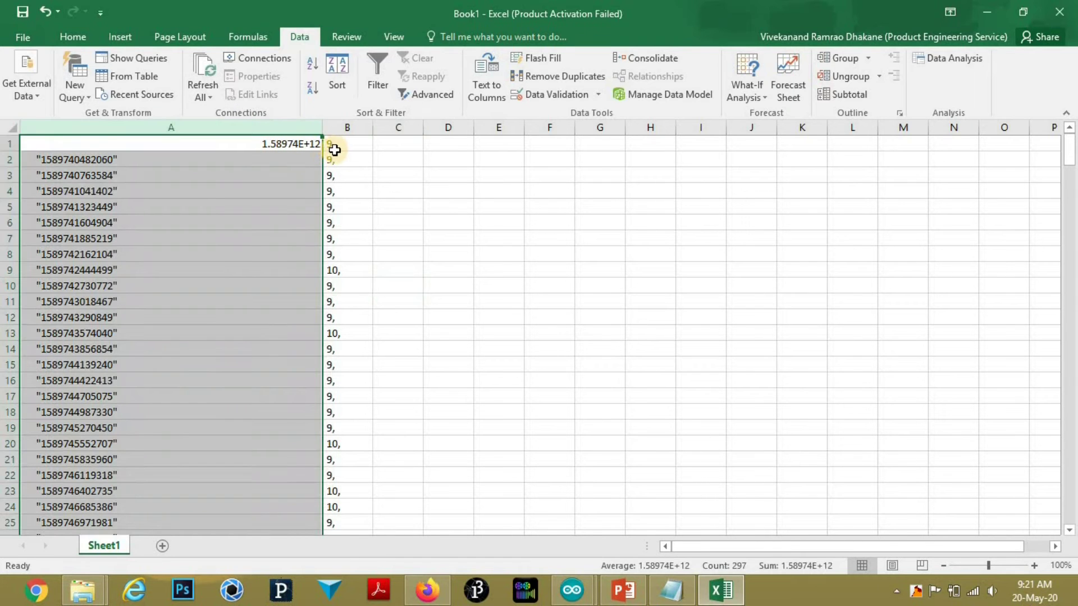
pyautogui.moveTo(339, 143); pyautogui.dragTo(343, 137)
pyautogui.click(345, 127)
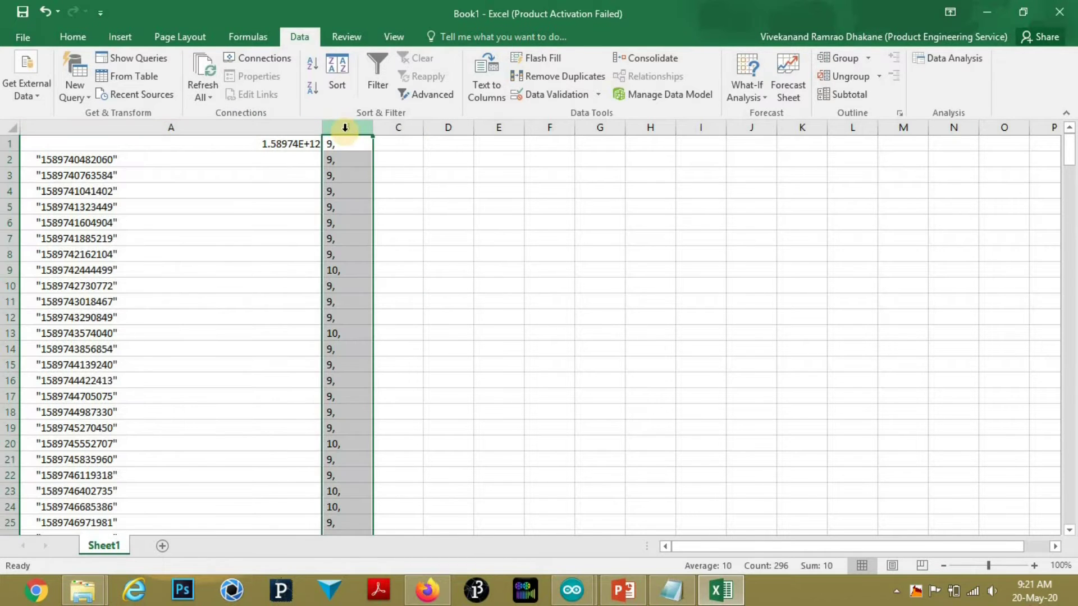
pyautogui.hotkey('ctrl', 'c')
pyautogui.click(489, 128)
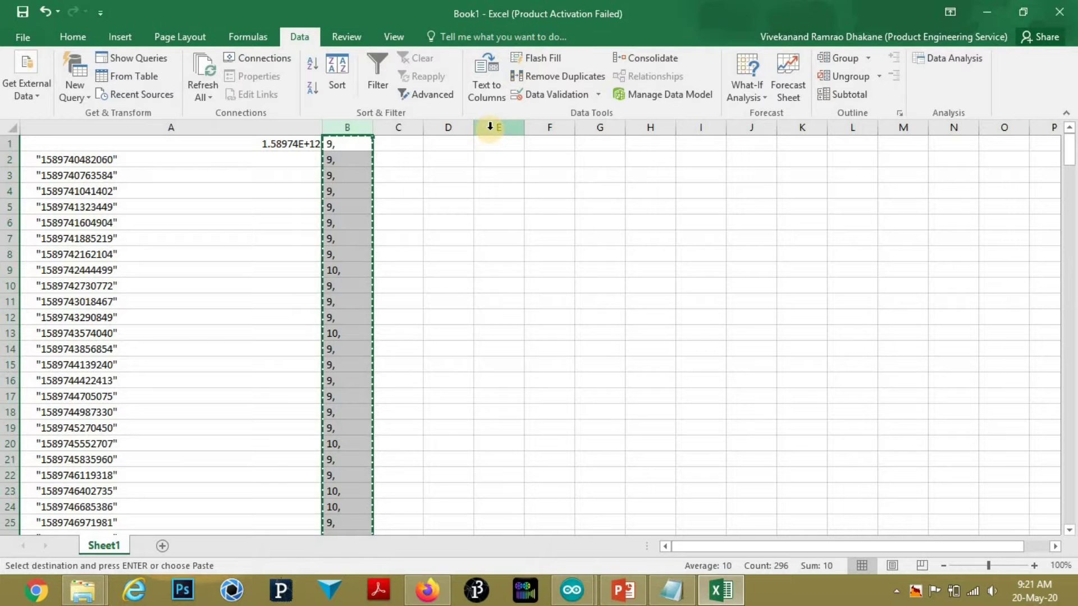
pyautogui.hotkey('ctrl', 'v')
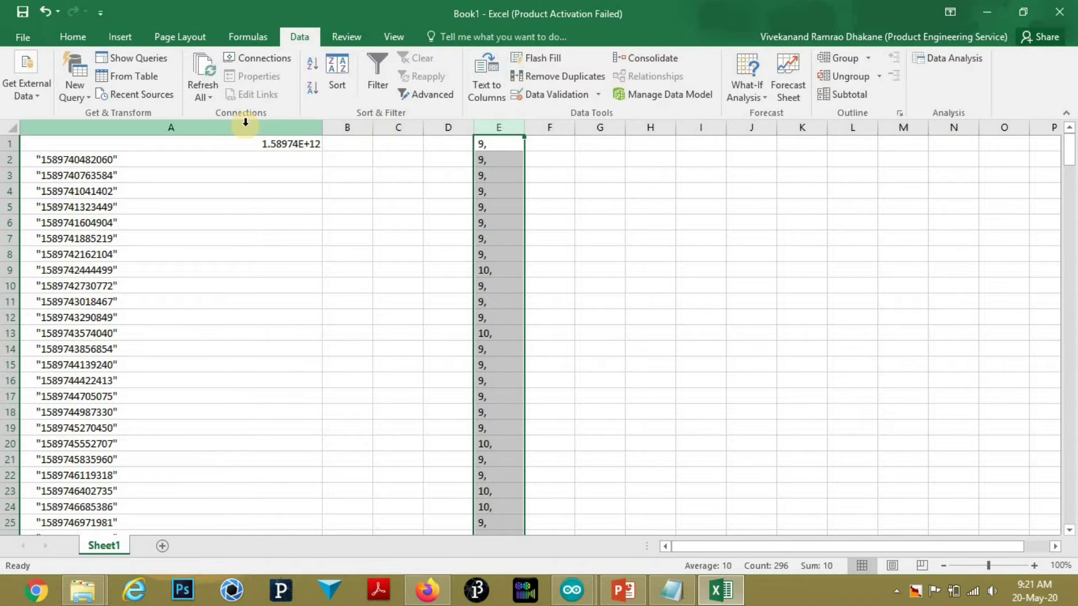
# Strip the quotes from the timestamps and the trailing commas from the readings in E
pyautogui.doubleClick(62, 160)
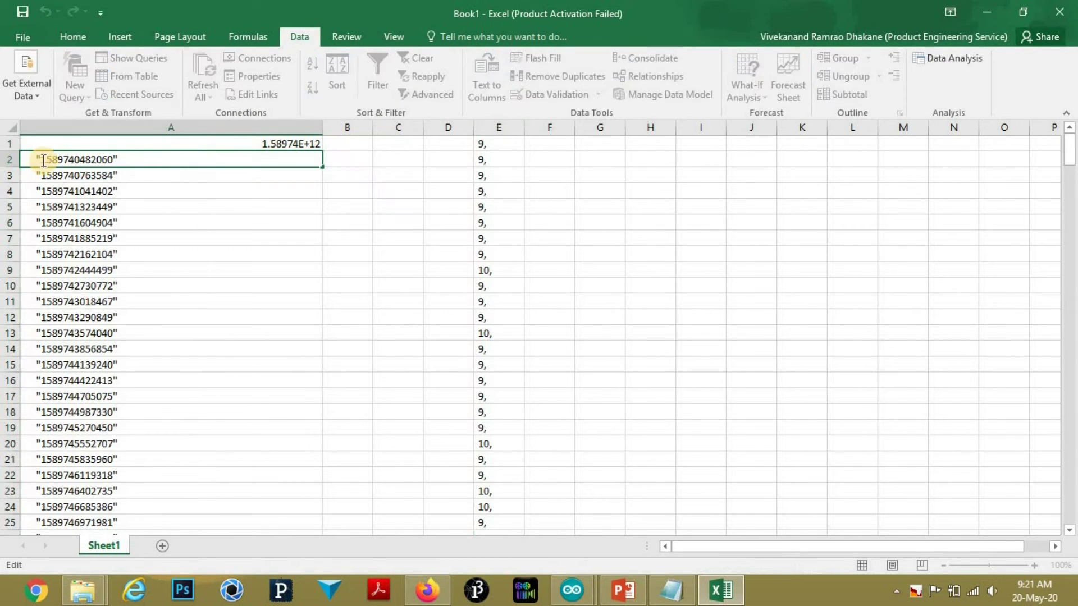
pyautogui.moveTo(37, 160); pyautogui.dragTo(116, 160)
pyautogui.click(116, 160)
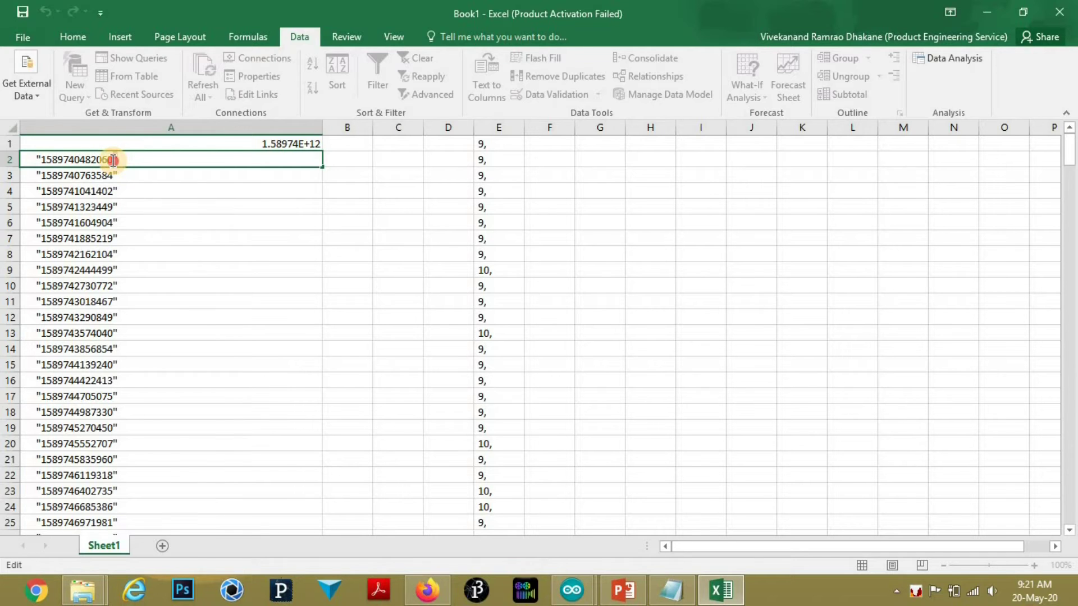
pyautogui.click(177, 191)
pyautogui.click(168, 127)
pyautogui.click(485, 84)
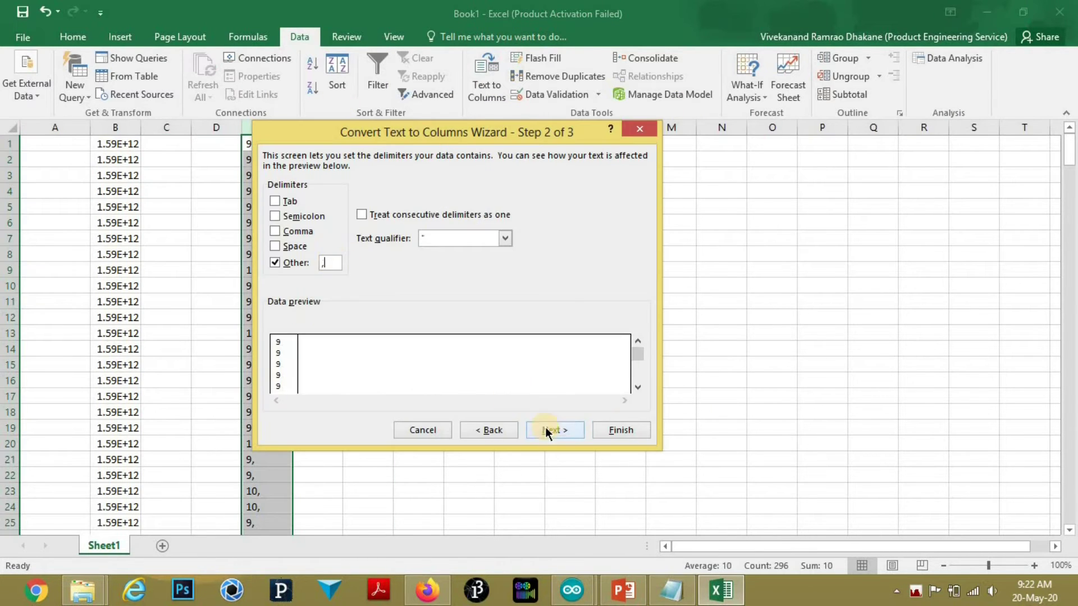
pyautogui.click(547, 431)
# Check the data extent from B1 and return to the top to head column B
pyautogui.click(207, 143)
pyautogui.hotkey('ctrl', 'shift', 'End')
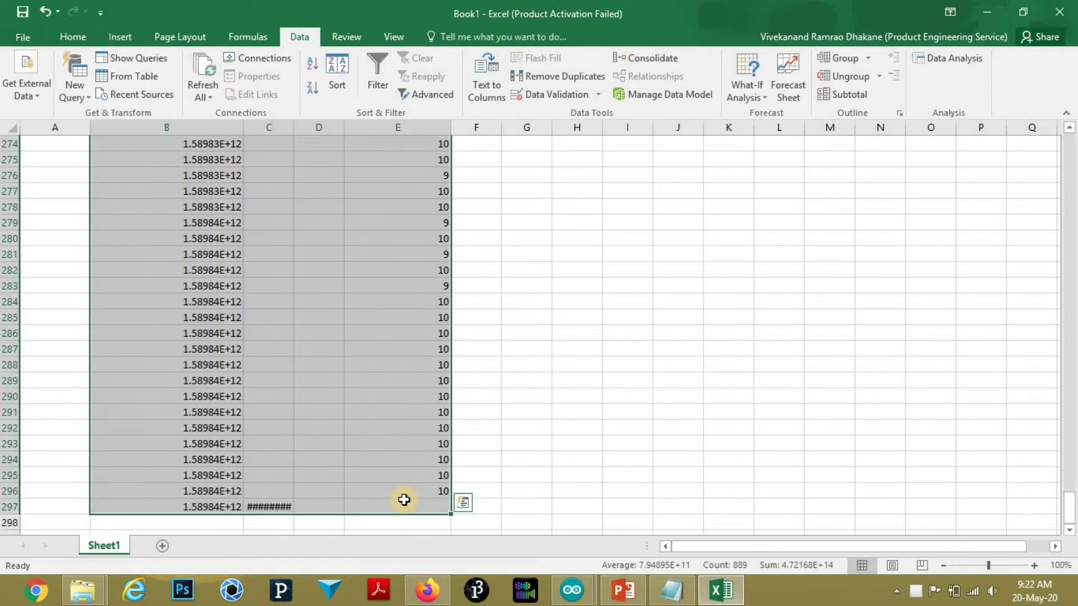
pyautogui.hotkey('ctrl', 'BackSpace')
pyautogui.click(192, 143)
pyautogui.write('Absolute Time in (')
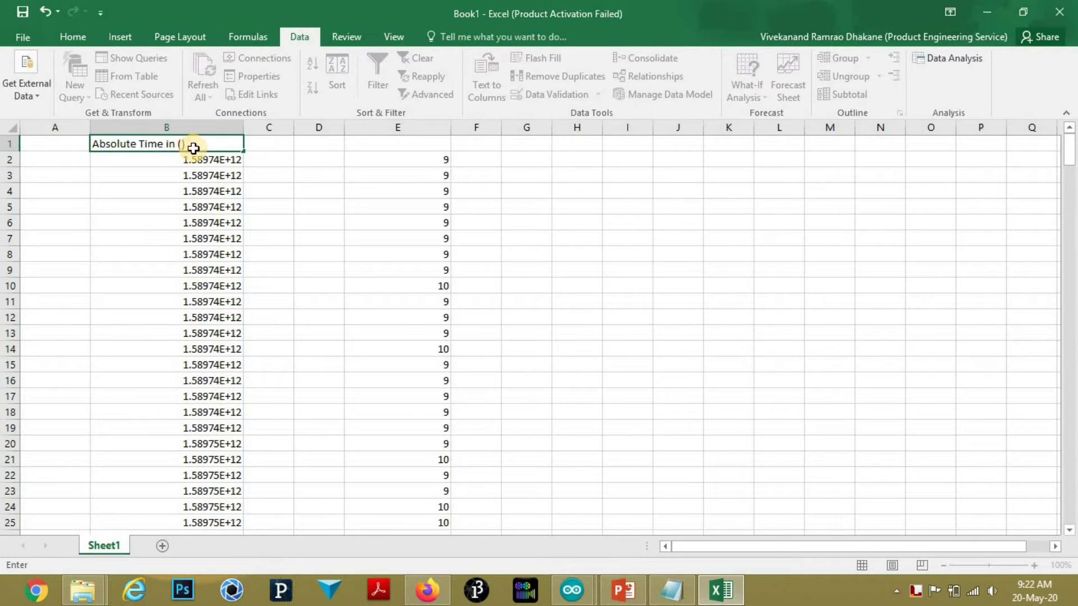
# Enter and revise the B1 header to 'Absolute Time in millisecond'
pyautogui.press('Left')
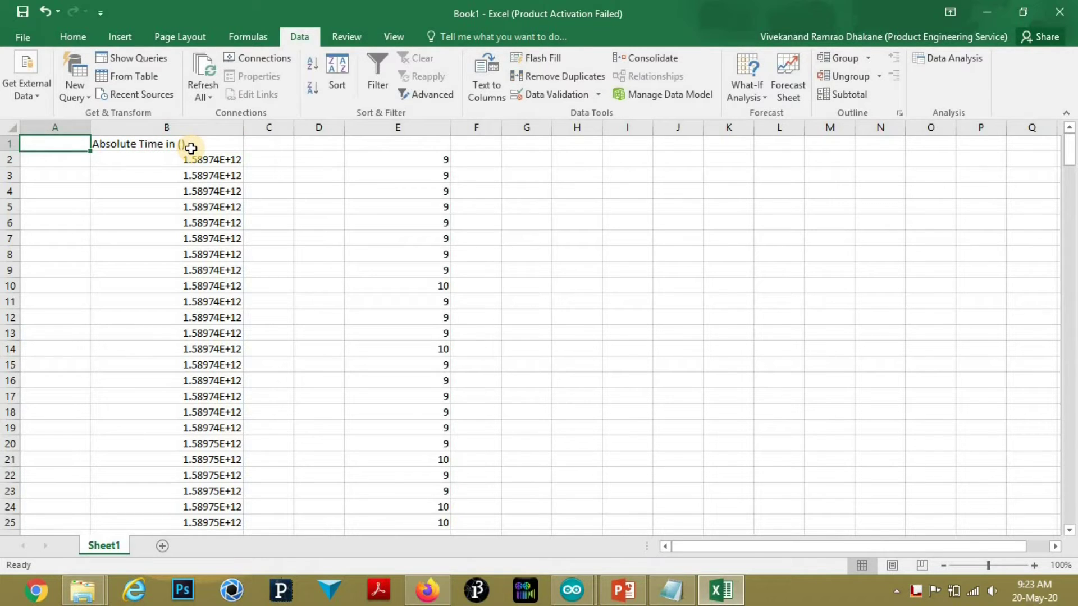
pyautogui.doubleClick(191, 147)
pyautogui.write('millisecond')
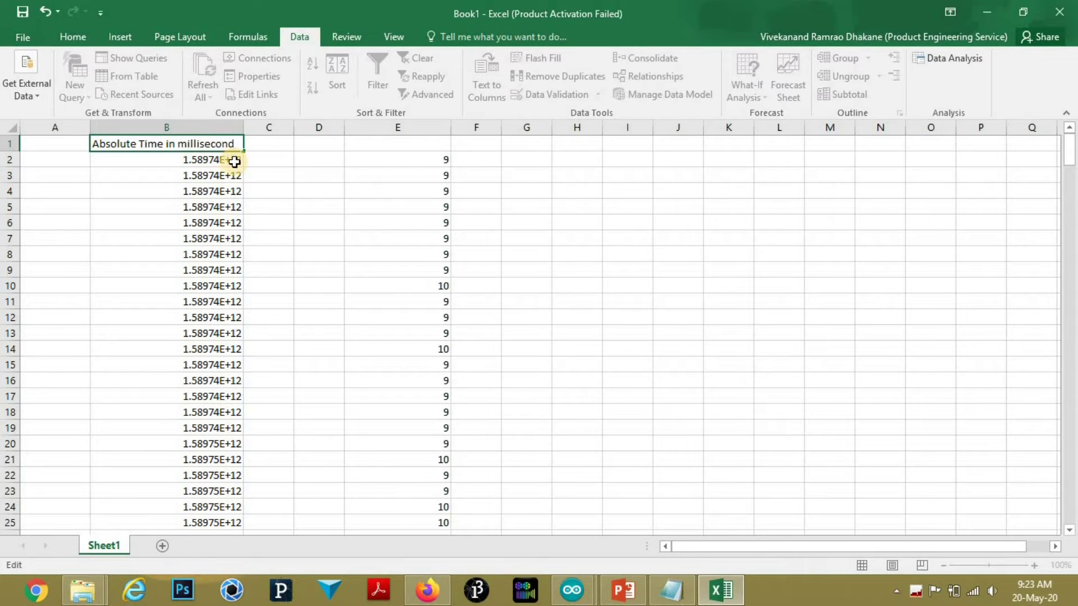
pyautogui.press('Return')
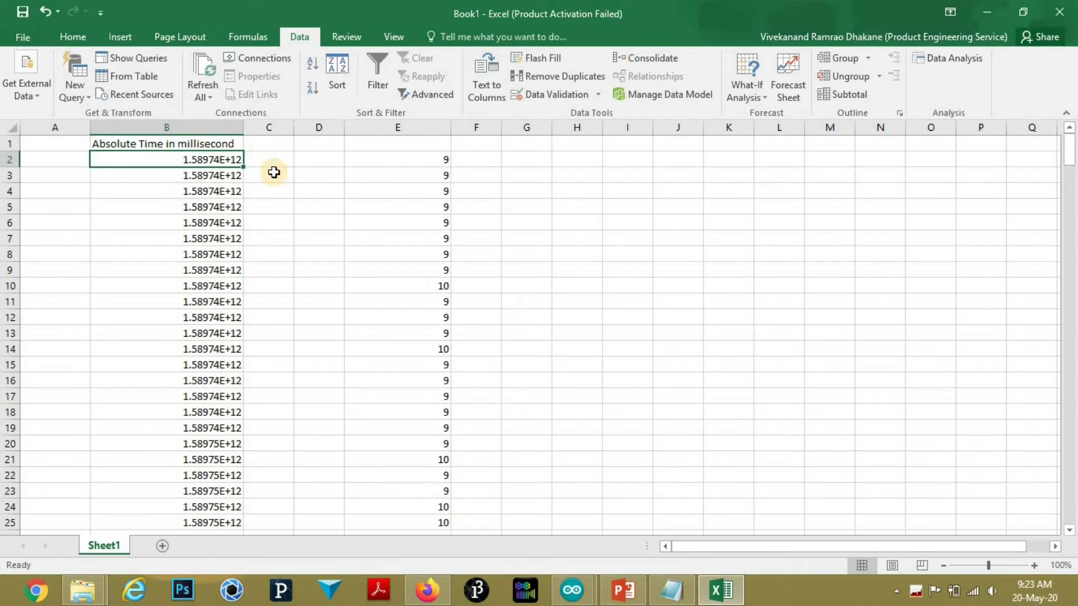
# Widen column C and select C1 for the relative-time header
pyautogui.click(278, 170)
pyautogui.click(258, 142)
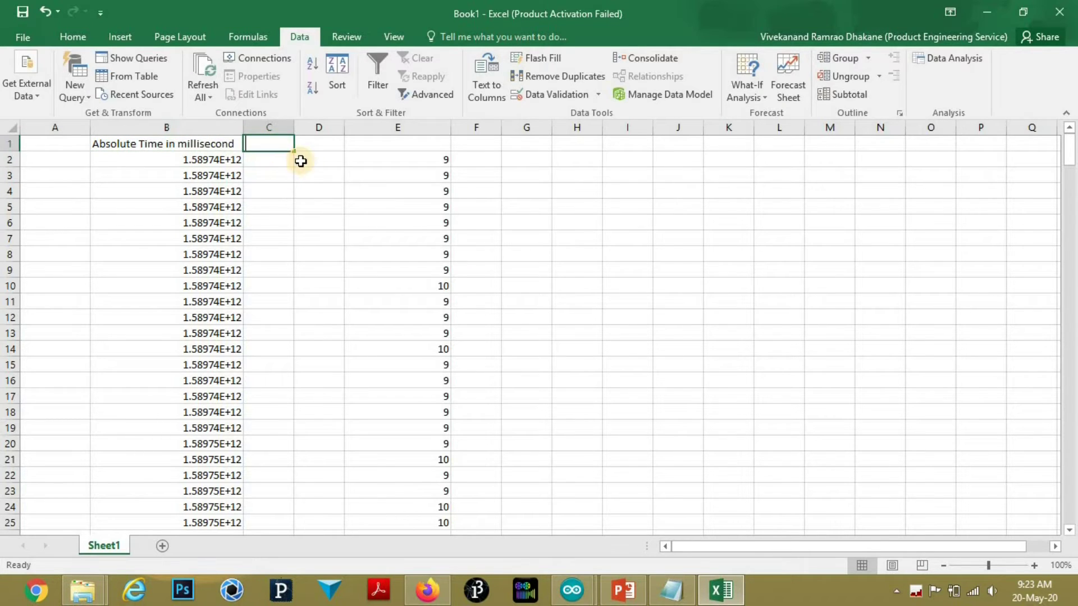
pyautogui.click(299, 127)
pyautogui.moveTo(343, 126); pyautogui.dragTo(364, 122)
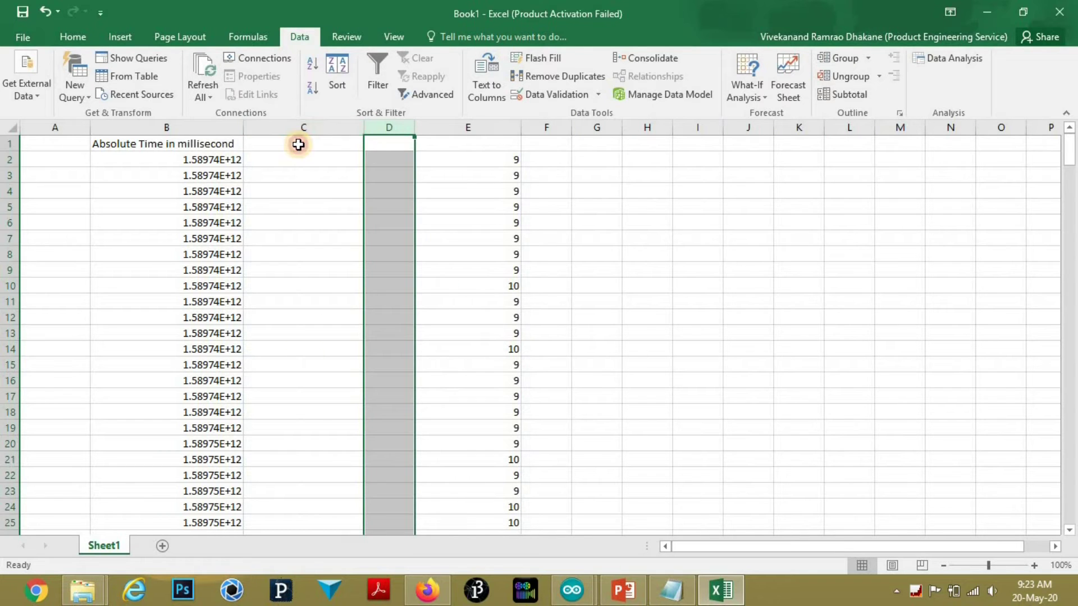
pyautogui.click(265, 149)
pyautogui.write('Relative tim')
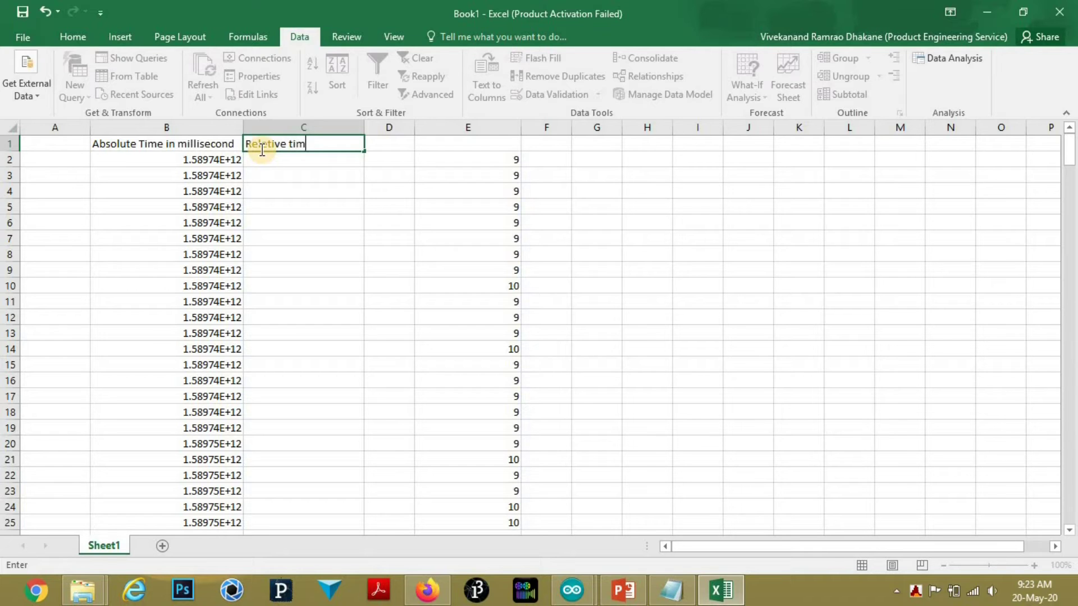
# Commit the 'Reletive time' header and start a B2-minus formula in C2, then abandon it
pyautogui.press('Return')
pyautogui.press('Return')
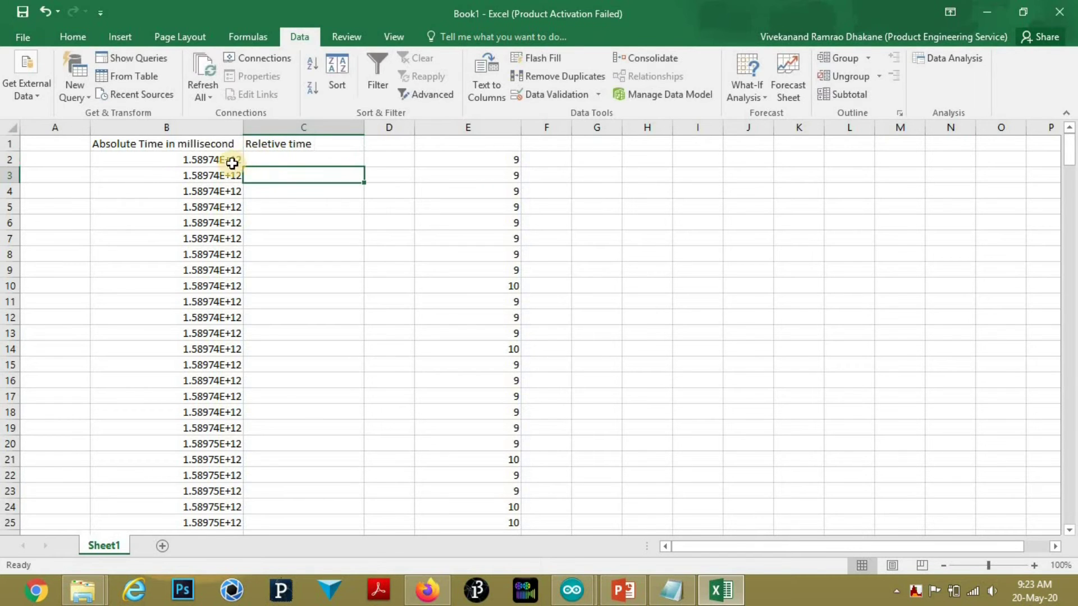
pyautogui.click(190, 159)
pyautogui.click(280, 162)
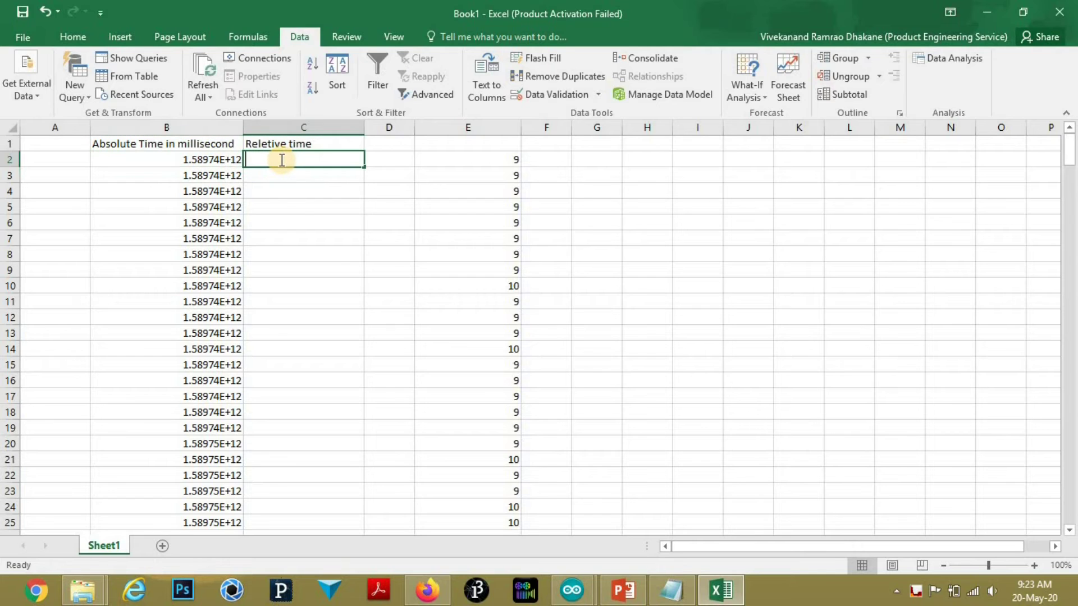
pyautogui.write('=')
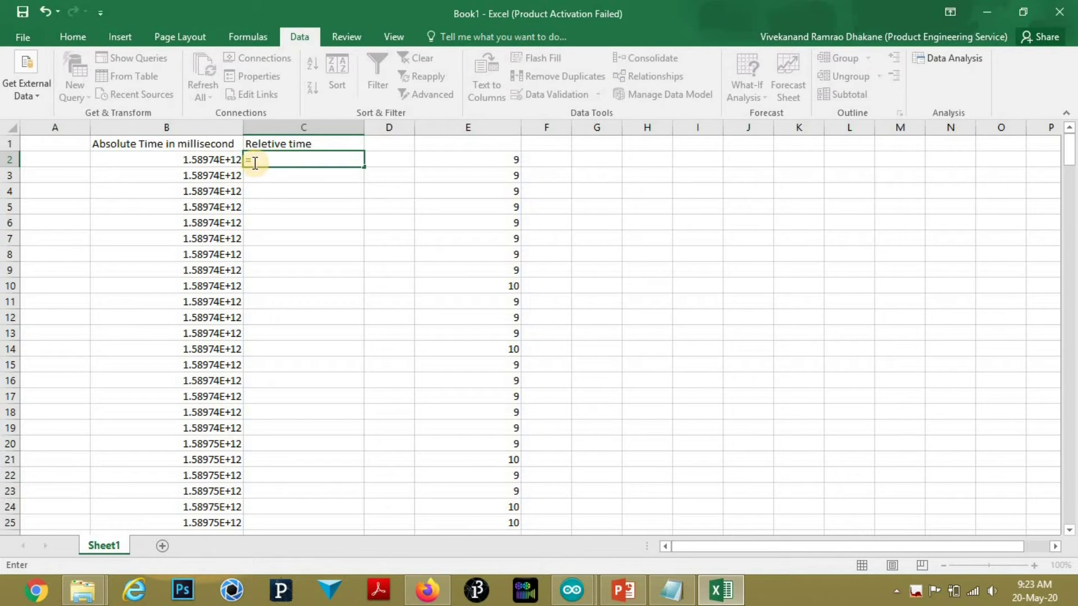
pyautogui.click(225, 161)
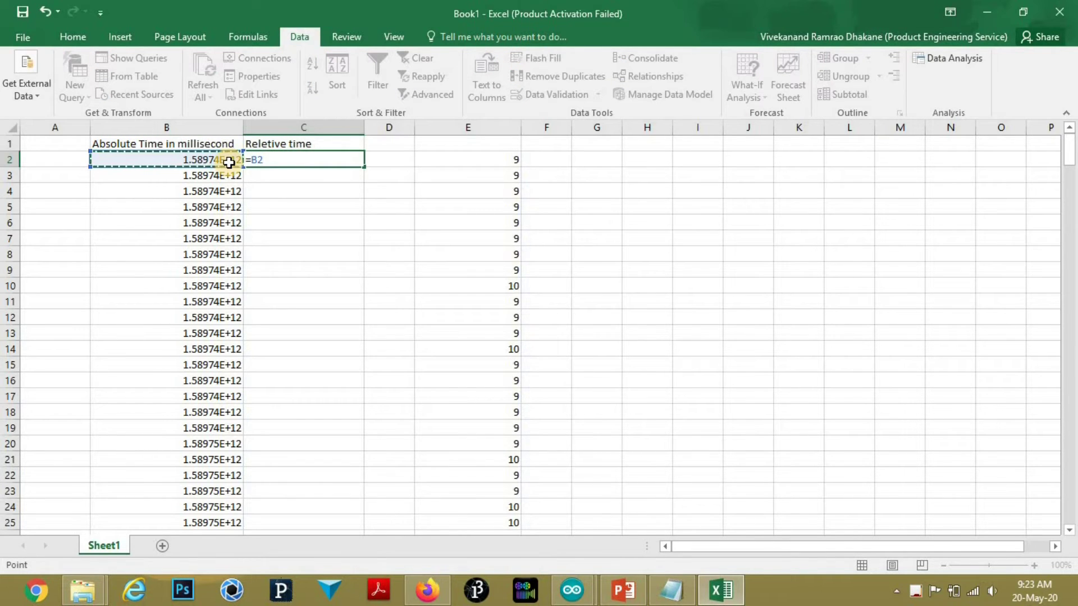
pyautogui.write('-')
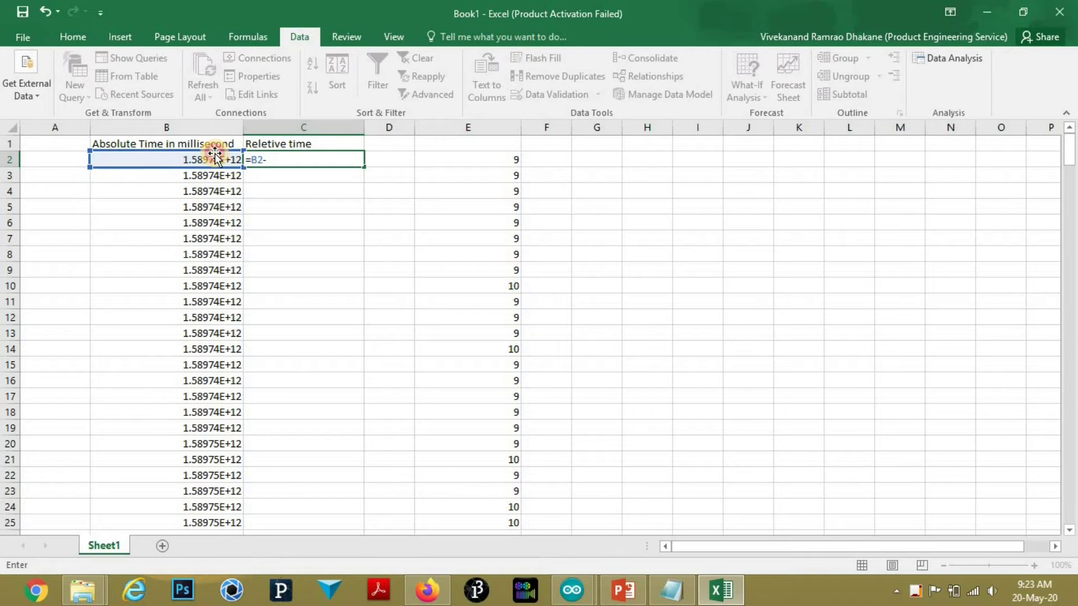
pyautogui.click(215, 161)
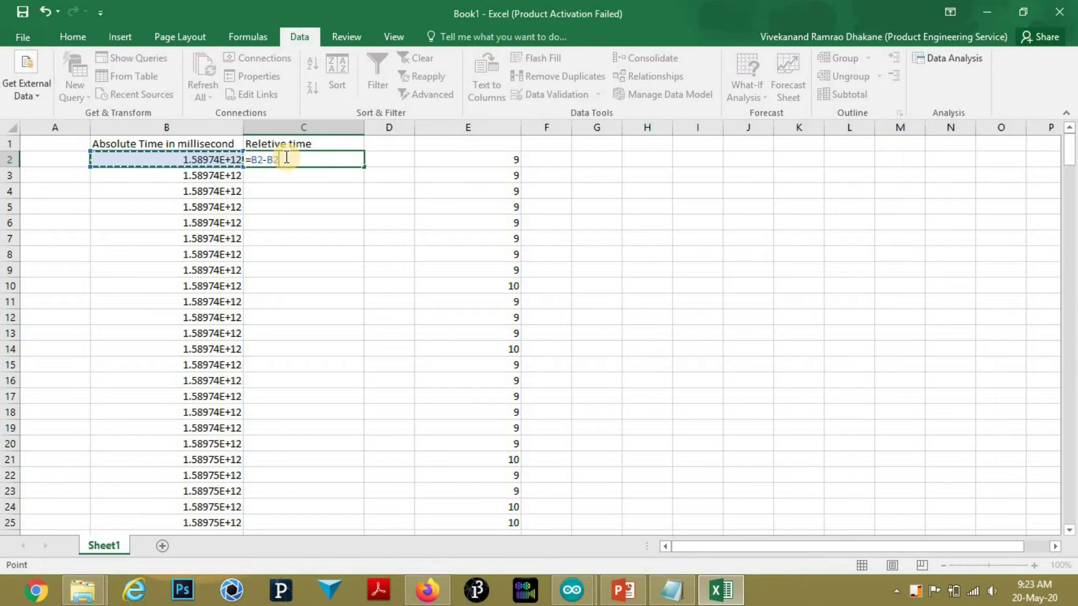
pyautogui.press('BackSpace')
pyautogui.press('BackSpace')
pyautogui.press('BackSpace')
pyautogui.press('BackSpace')
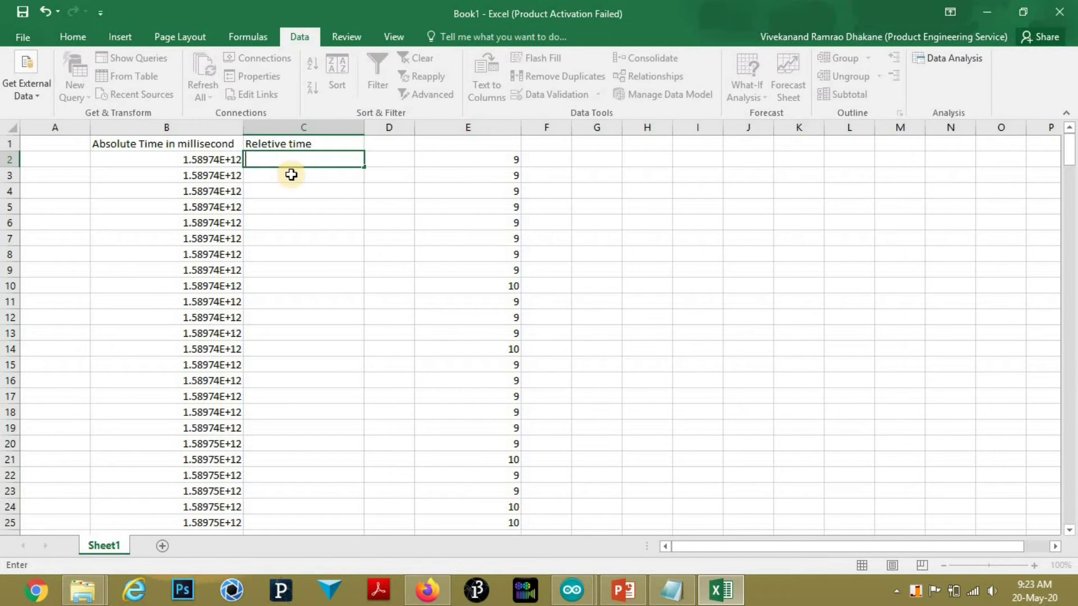
pyautogui.press('Return')
# Copy the full first timestamp from B2 and enter =B2-<timestamp> in C2, giving 0
pyautogui.doubleClick(237, 157)
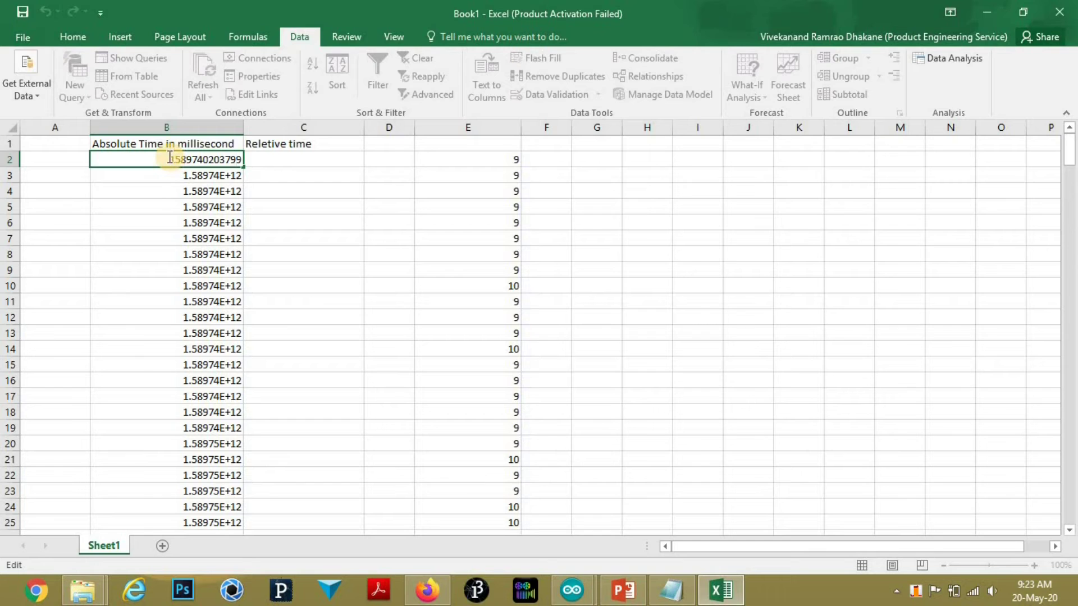
pyautogui.moveTo(168, 159); pyautogui.dragTo(242, 160)
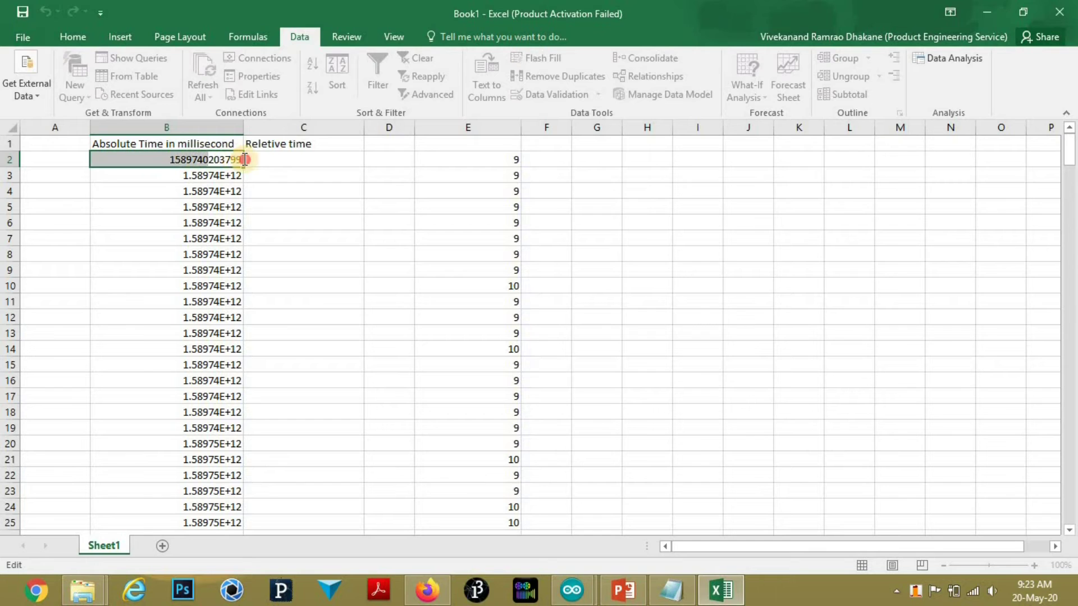
pyautogui.click(286, 206)
pyautogui.doubleClick(266, 158)
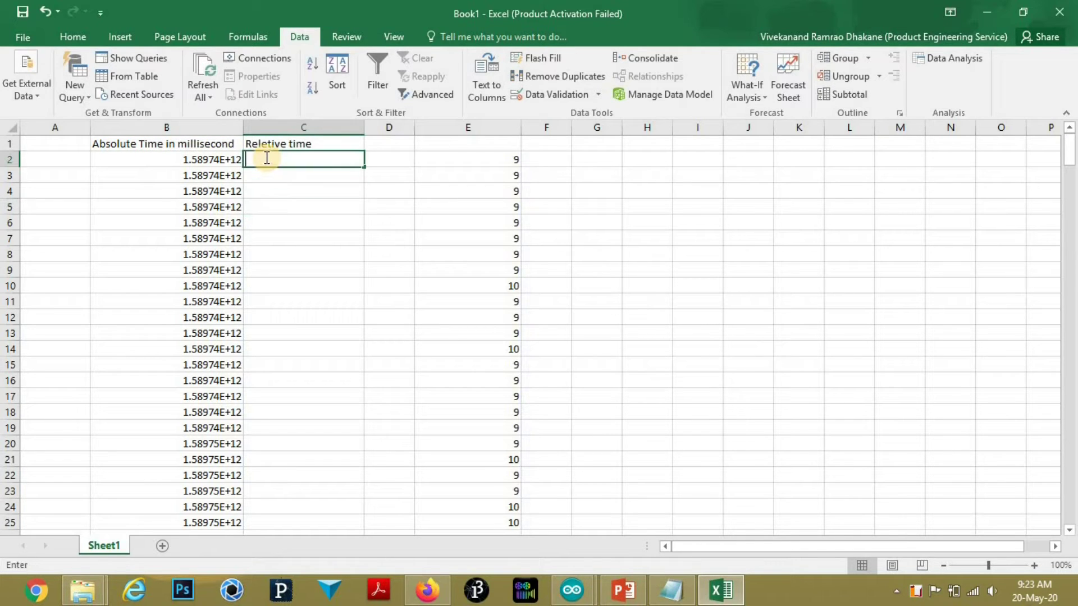
pyautogui.write('=')
pyautogui.click(212, 158)
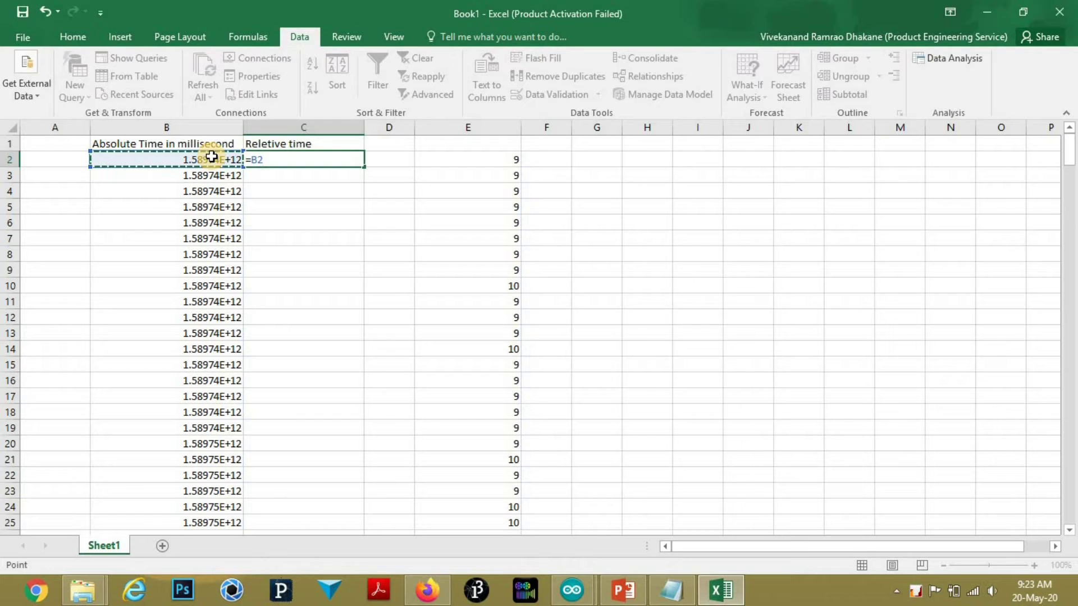
pyautogui.write('-')
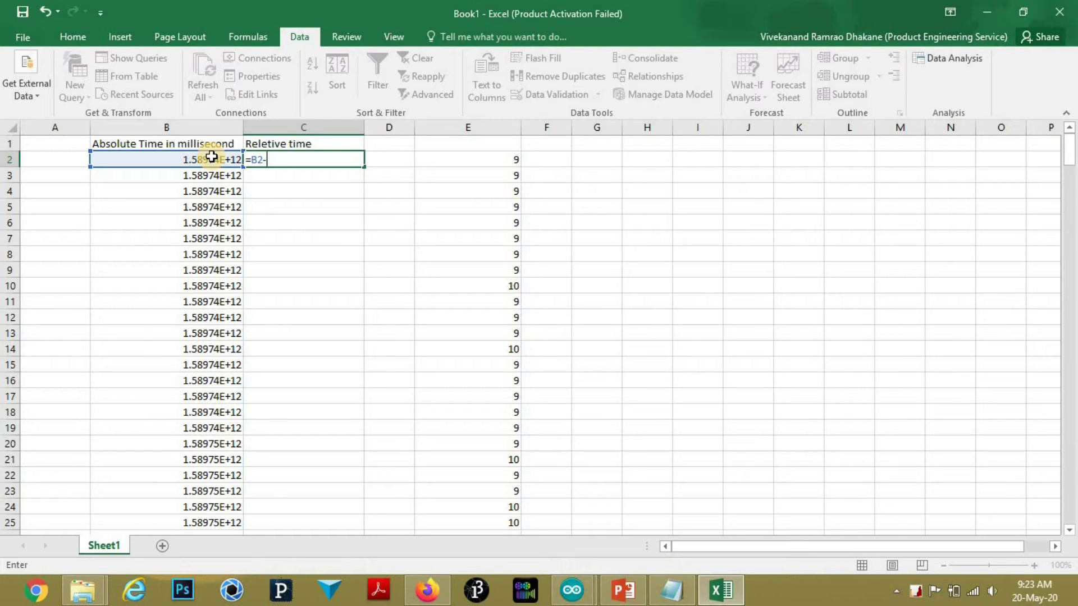
pyautogui.hotkey('ctrl', 'v')
pyautogui.press('Return')
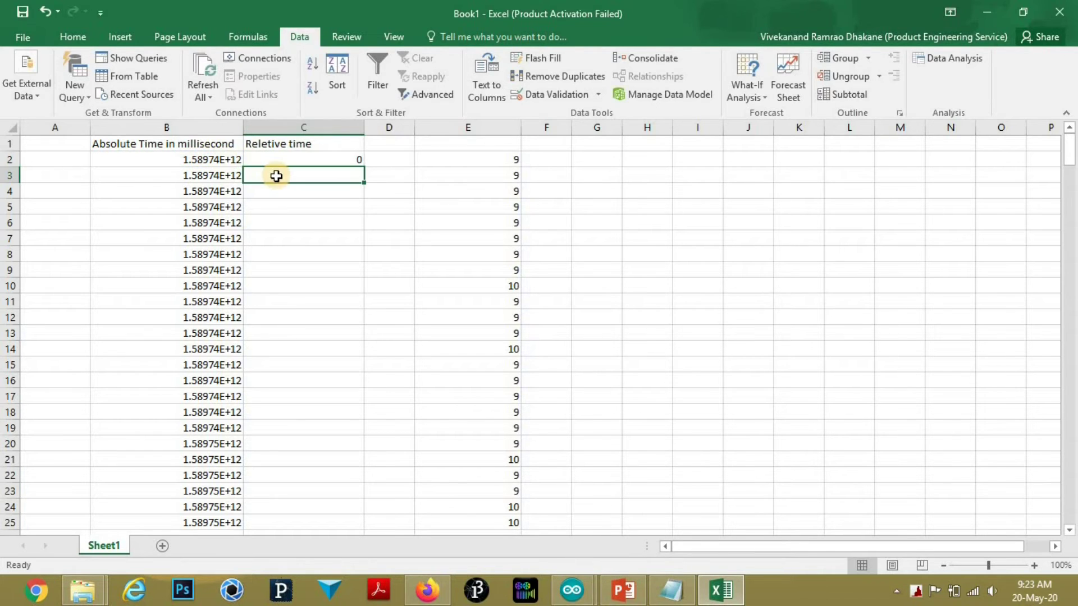
# Fill the relative-time formula from C2 down to the last row, checking C3
pyautogui.click(300, 159)
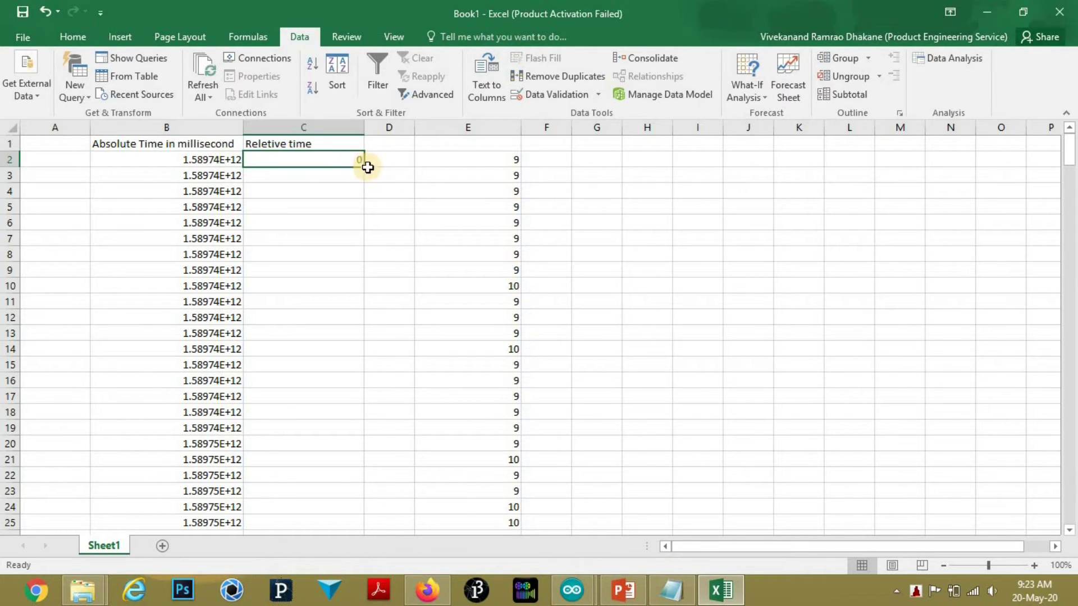
pyautogui.moveTo(365, 168); pyautogui.dragTo(359, 289)
pyautogui.doubleClick(325, 176)
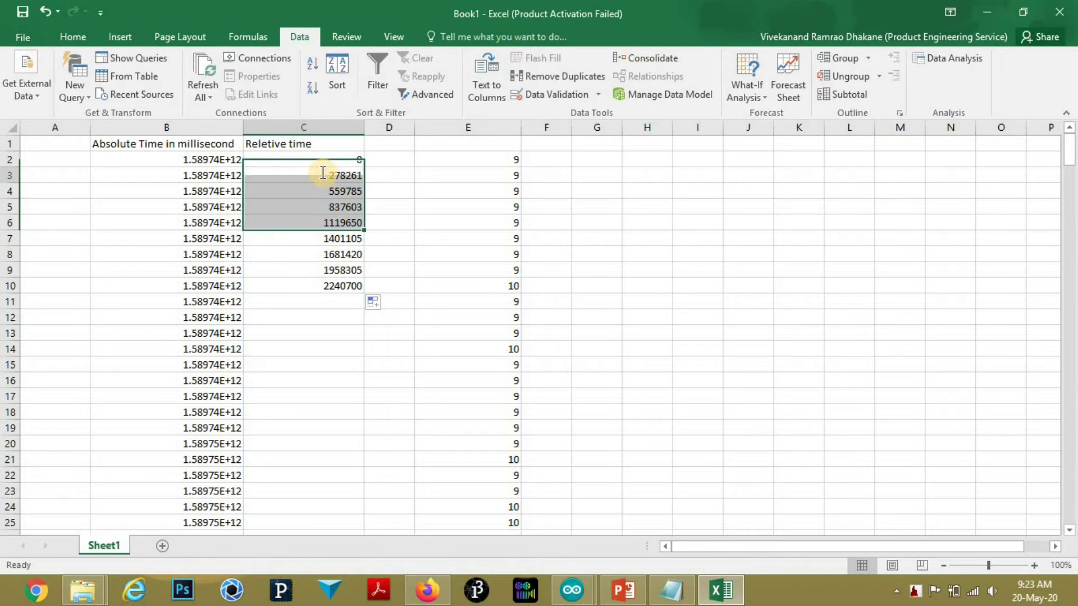
pyautogui.press('Return')
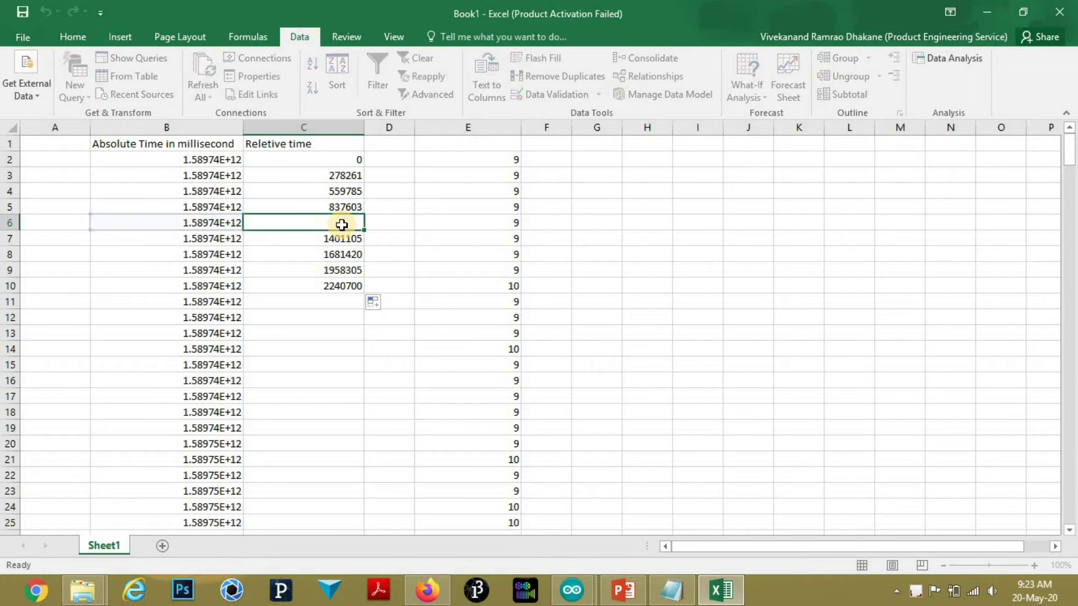
pyautogui.moveTo(301, 159)
pyautogui.mouseDown()
pyautogui.moveTo(345, 286)
pyautogui.moveTo(946, 481)
pyautogui.mouseUp()
pyautogui.scroll(10, 339, 148)
# Retitle C1 as 'Reletive time in millisecond' and dismiss the activation warning
pyautogui.doubleClick(340, 149)
pyautogui.write('in millisecond')
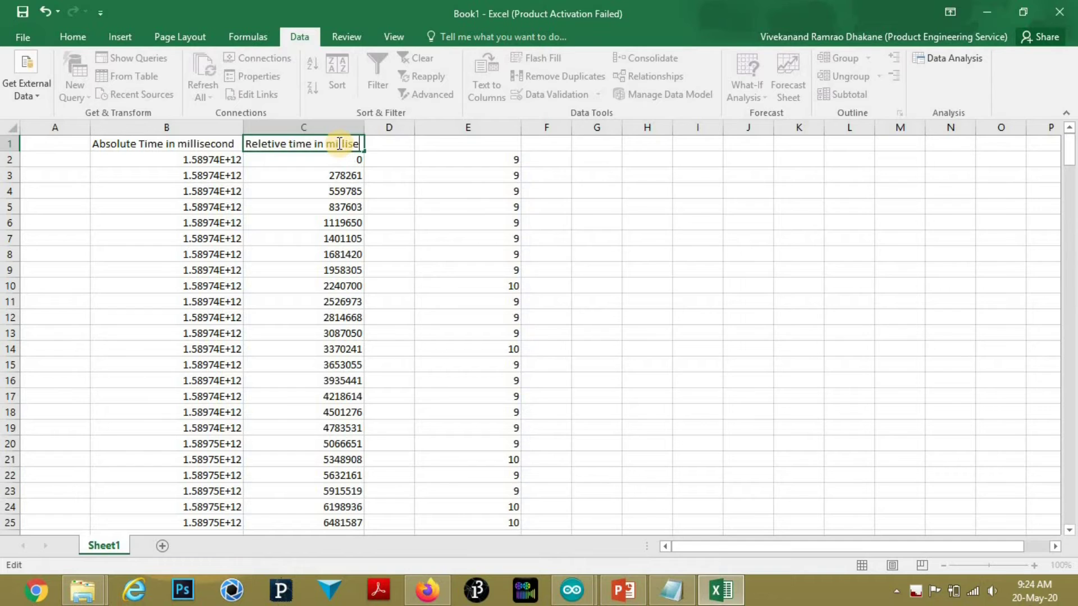
pyautogui.click(409, 152)
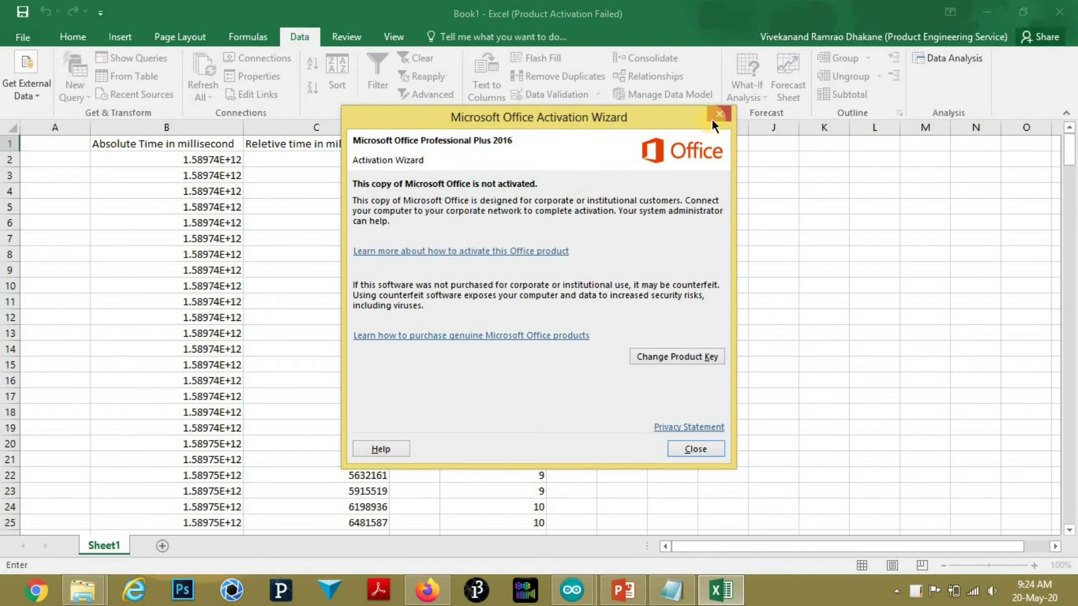
pyautogui.click(717, 115)
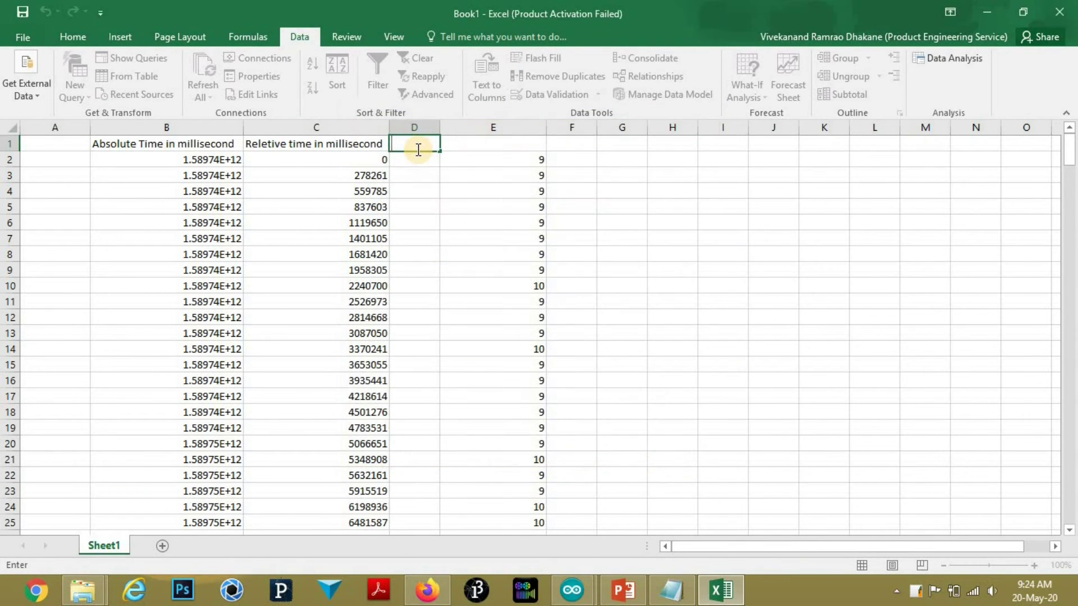
pyautogui.write('M')
pyautogui.click(337, 144)
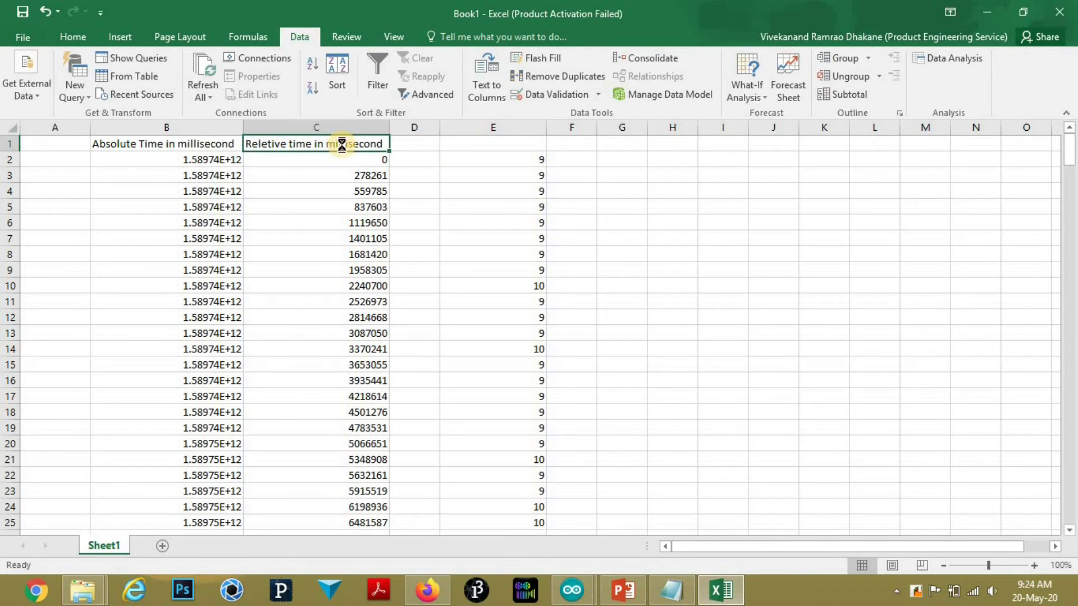
# Add column D headed 'Reletive time in minutes' with =C2/(60000) filled down
pyautogui.hotkey('ctrl', 'c')
pyautogui.click(414, 145)
pyautogui.hotkey('ctrl', 'v')
pyautogui.doubleClick(439, 127)
pyautogui.write('=C2/')
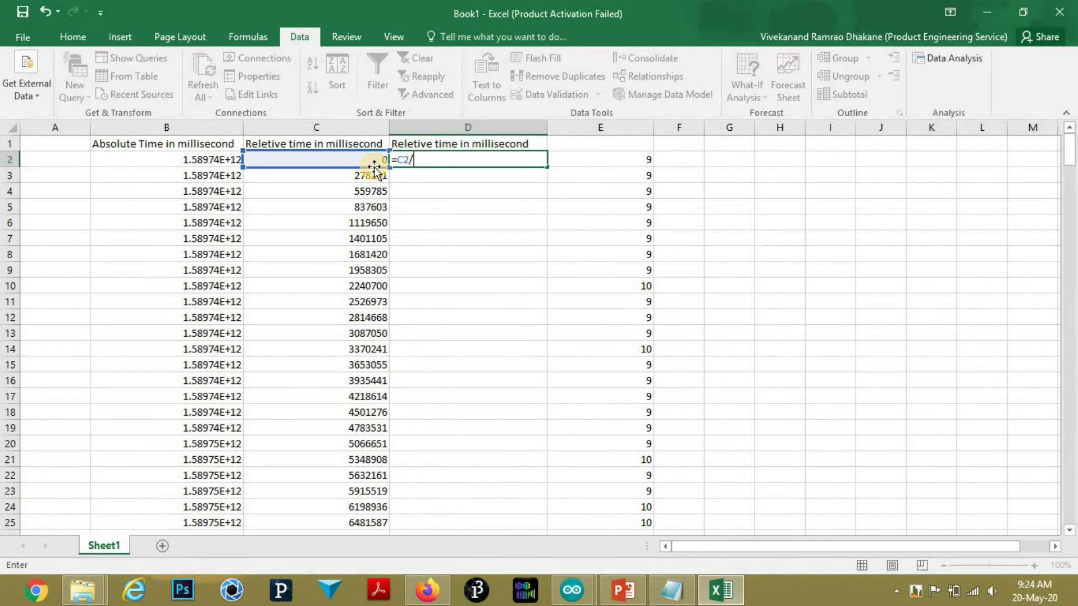
pyautogui.write('()')
pyautogui.press('F2')
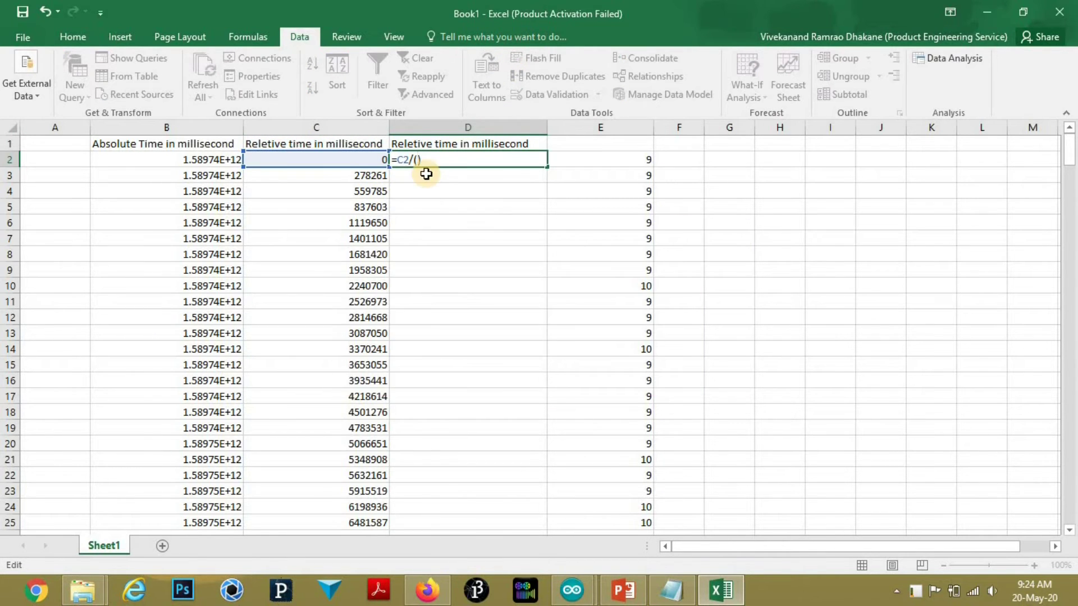
pyautogui.write('1000')
pyautogui.write('60')
pyautogui.press('Return')
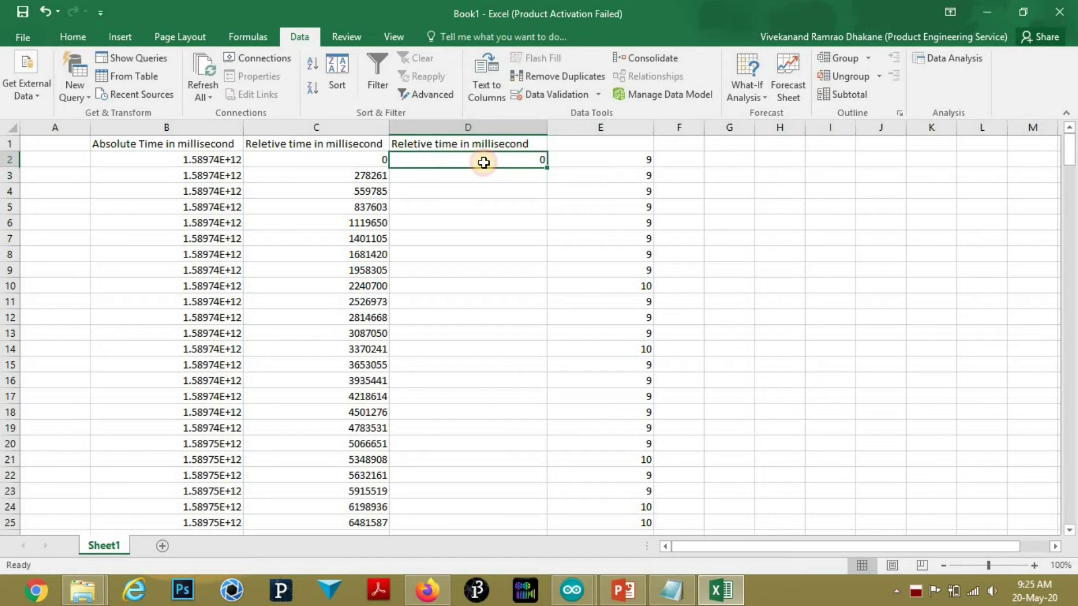
pyautogui.doubleClick(475, 145)
pyautogui.write('minut')
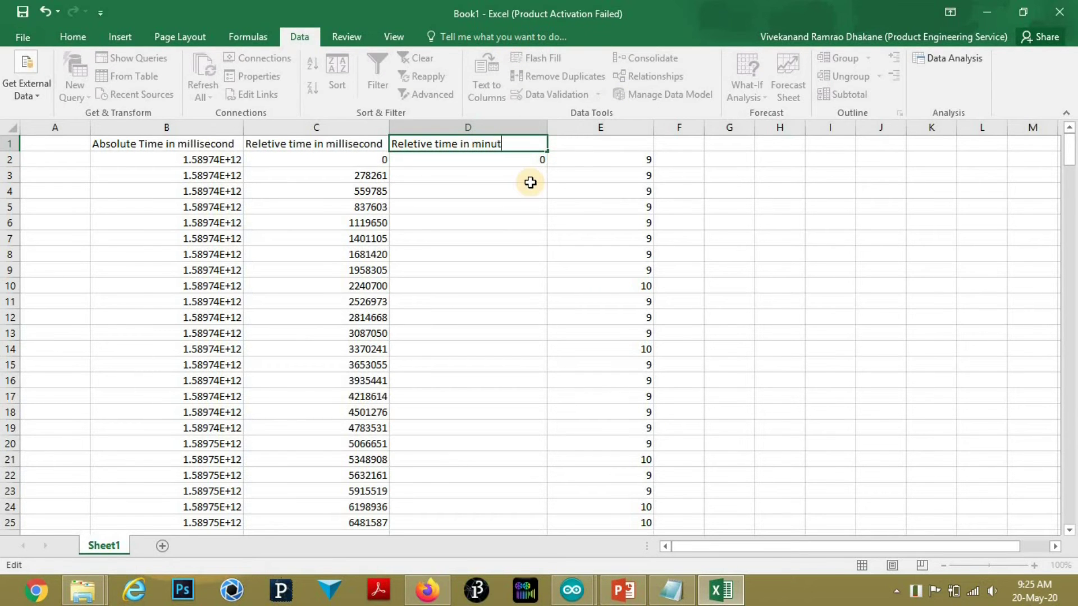
pyautogui.write('ses')
pyautogui.press('Return')
pyautogui.moveTo(546, 166); pyautogui.dragTo(543, 514)
pyautogui.moveTo(1067, 278); pyautogui.dragTo(1071, 108)
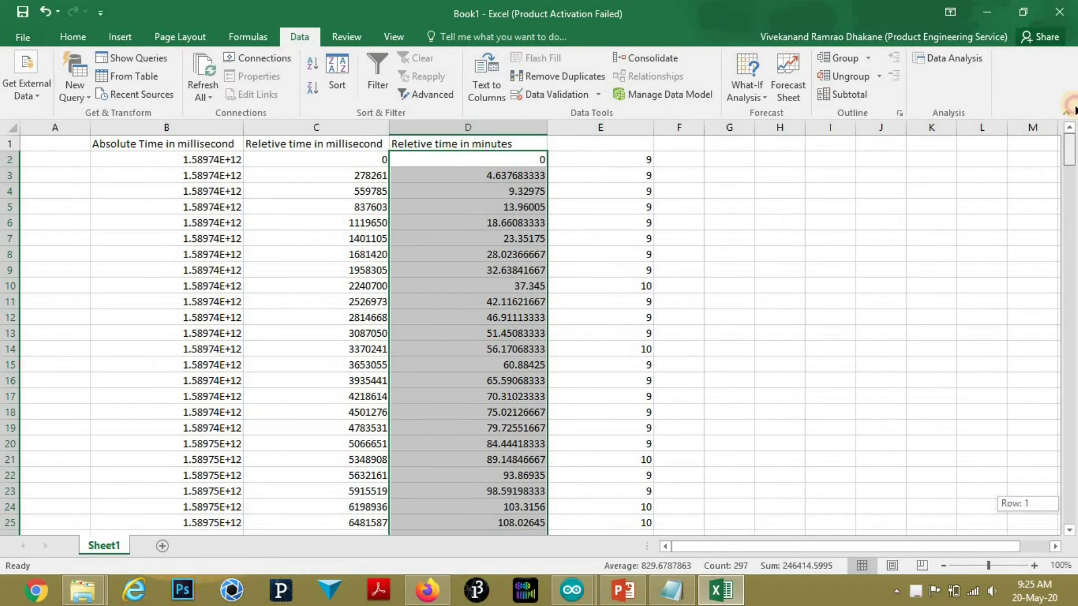
# Insert a blank column E and head the readings column 'ADC reading'
pyautogui.click(599, 127)
pyautogui.hotkey('ctrl', 'shift', '+')
pyautogui.click(680, 143)
pyautogui.write('ADC readin')
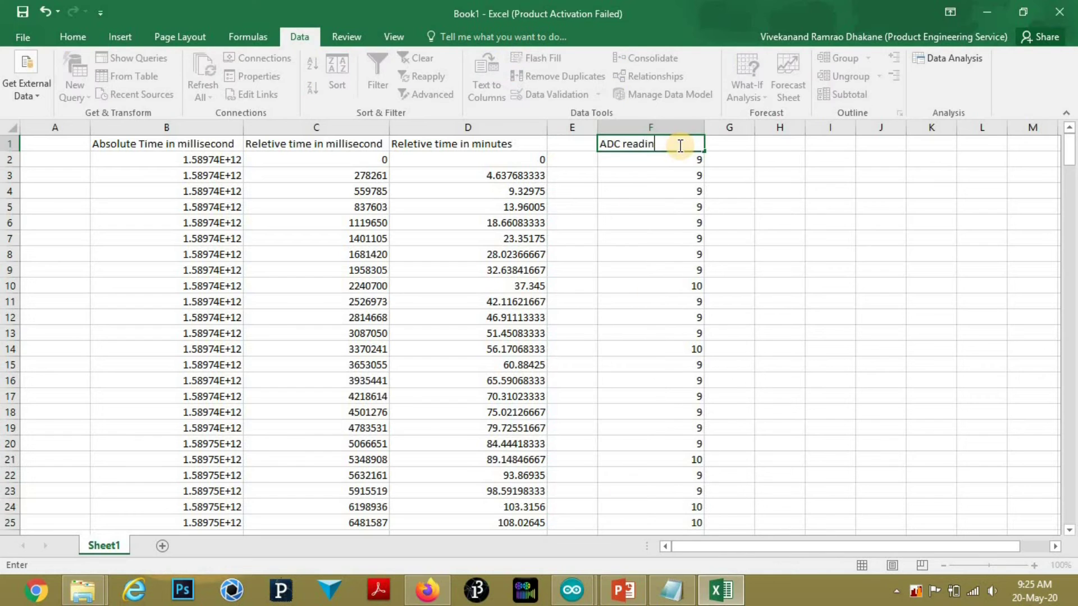
pyautogui.write('g')
pyautogui.click(522, 145)
# Head E1 'Reletive time in Hrs' and start the =D2/ hours formula in E2
pyautogui.hotkey('ctrl', 'c')
pyautogui.click(573, 145)
pyautogui.hotkey('ctrl', 'v')
pyautogui.moveTo(596, 127); pyautogui.dragTo(711, 127)
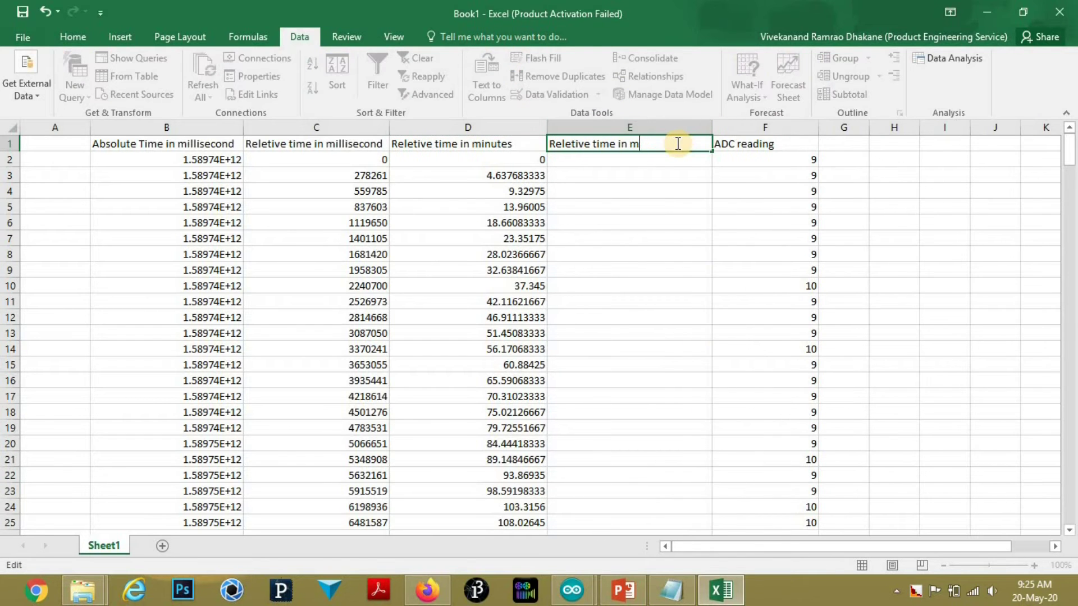
pyautogui.press('BackSpace')
pyautogui.write('Hrs')
pyautogui.click(621, 159)
pyautogui.write('=')
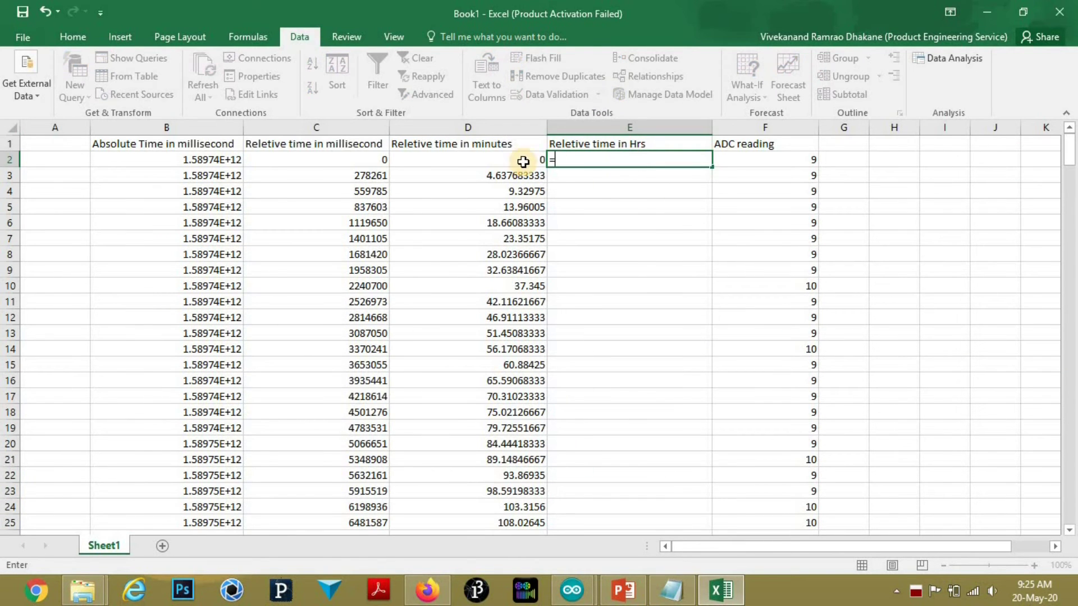
pyautogui.click(523, 160)
pyautogui.write('/60')
# Commit the hours formula in E2, fill it down the column, and select columns E and F
pyautogui.hotkey('ctrl', 'Return')
pyautogui.moveTo(712, 166)
pyautogui.mouseDown()
pyautogui.moveTo(1068, 464)
pyautogui.moveTo(1061, 433)
pyautogui.mouseUp()
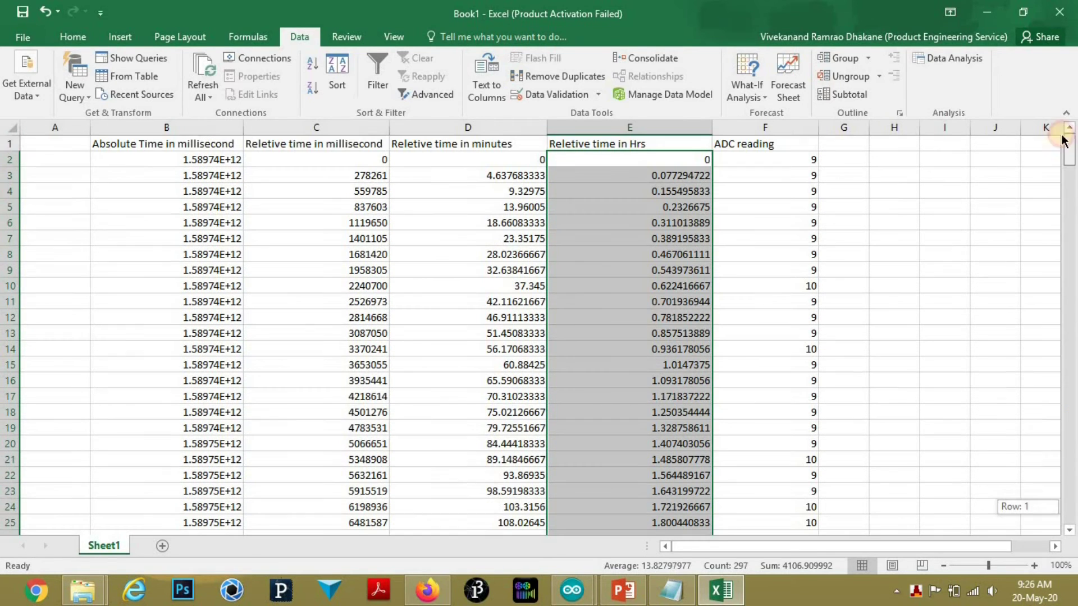
pyautogui.click(806, 205)
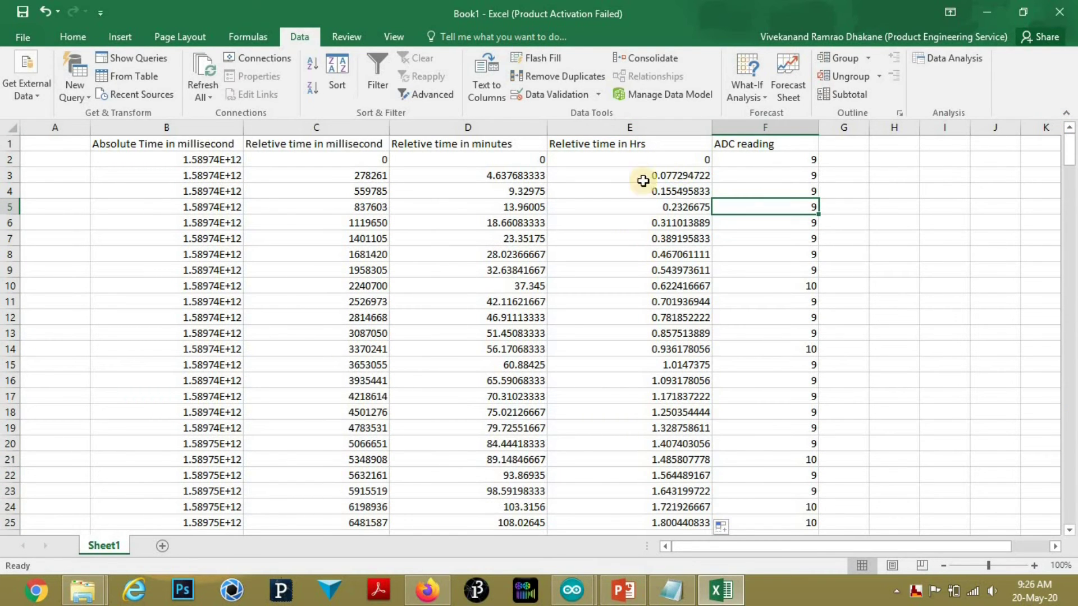
pyautogui.click(603, 126)
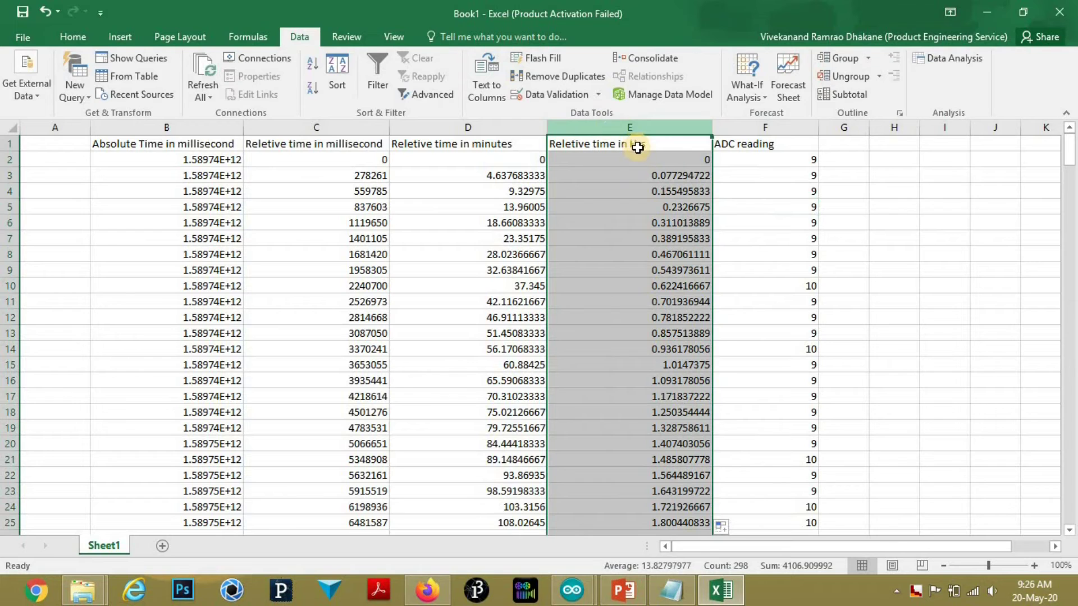
pyautogui.click(764, 128)
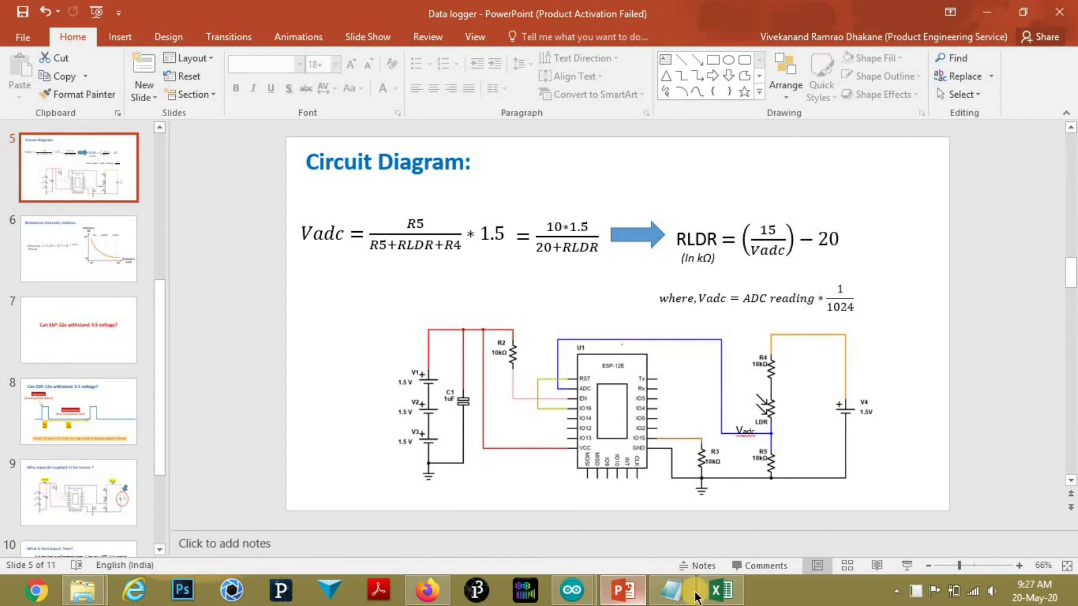
# Switch from the circuit diagram slide back to the Excel workbook
pyautogui.click(718, 589)
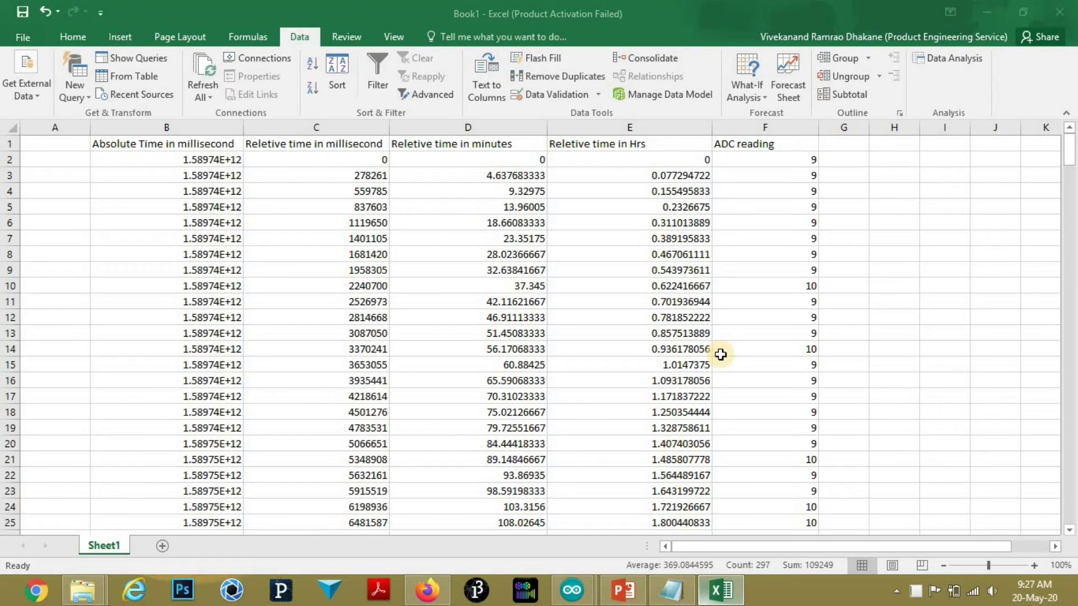
# Head G1 'ADC voltage', add voltage and RLDR columns, and commit the 'Intensity' heading in I1
pyautogui.click(844, 145)
pyautogui.write('ADC voltage')
pyautogui.press('Return')
pyautogui.write('=')
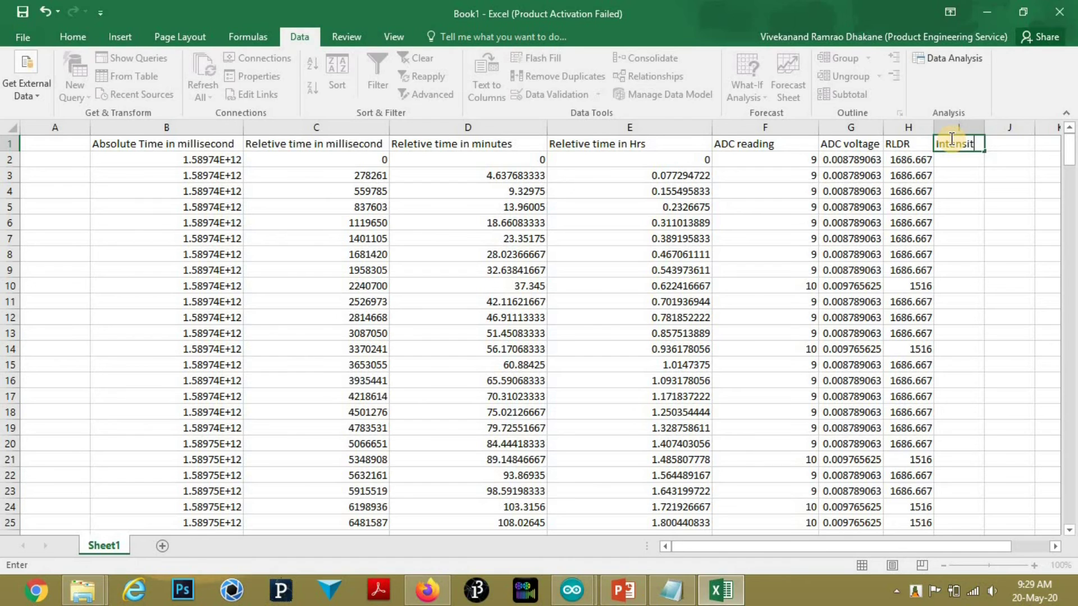
pyautogui.click(972, 159)
pyautogui.write('=')
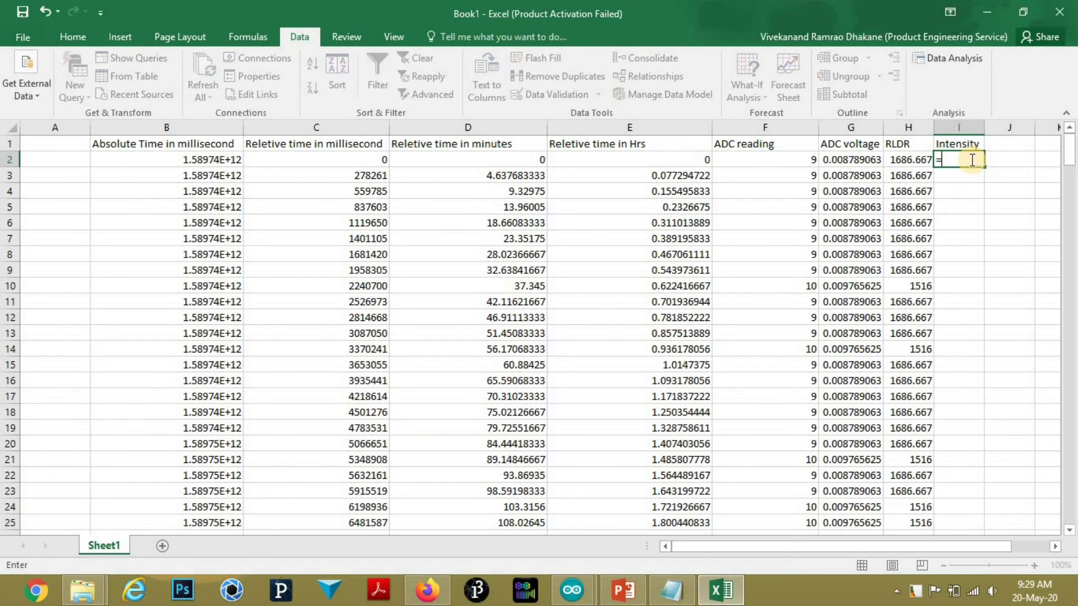
# View the Resistance intensity relation slide in PowerPoint and return to Excel
pyautogui.click(621, 588)
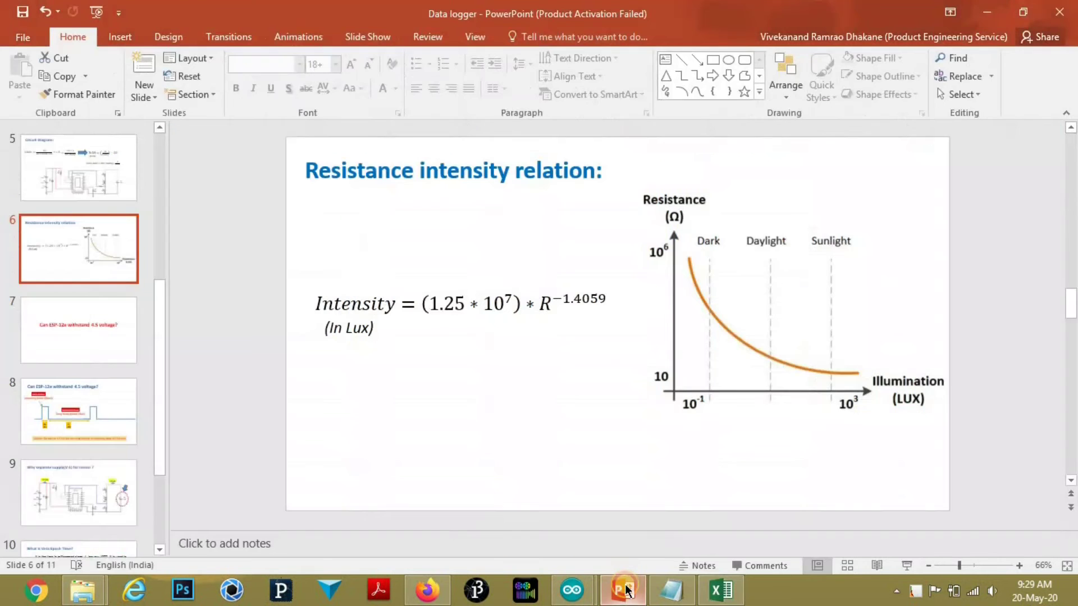
pyautogui.click(622, 588)
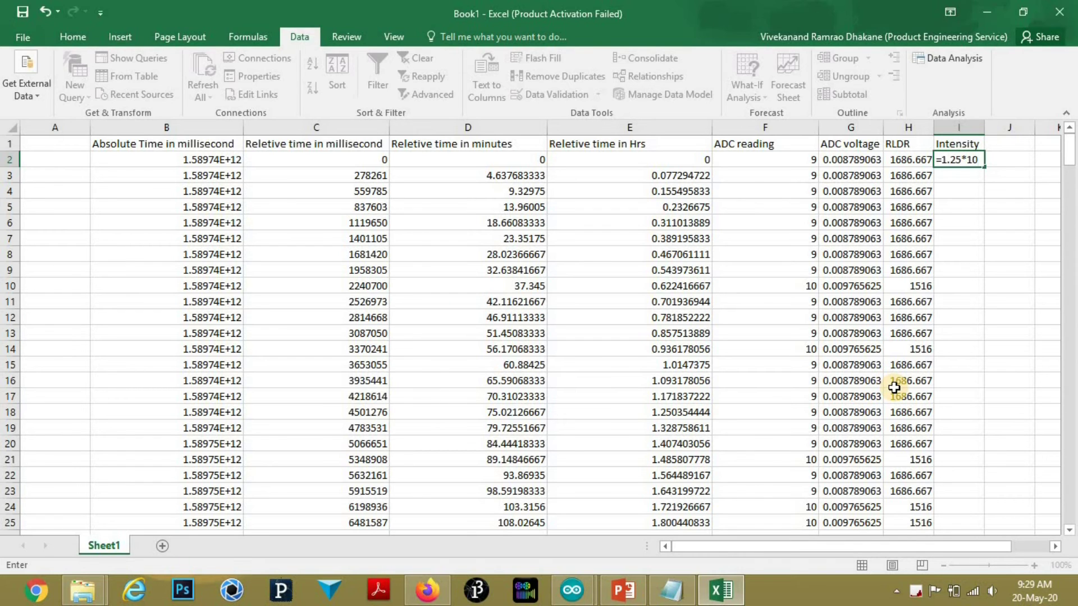
pyautogui.write('^')
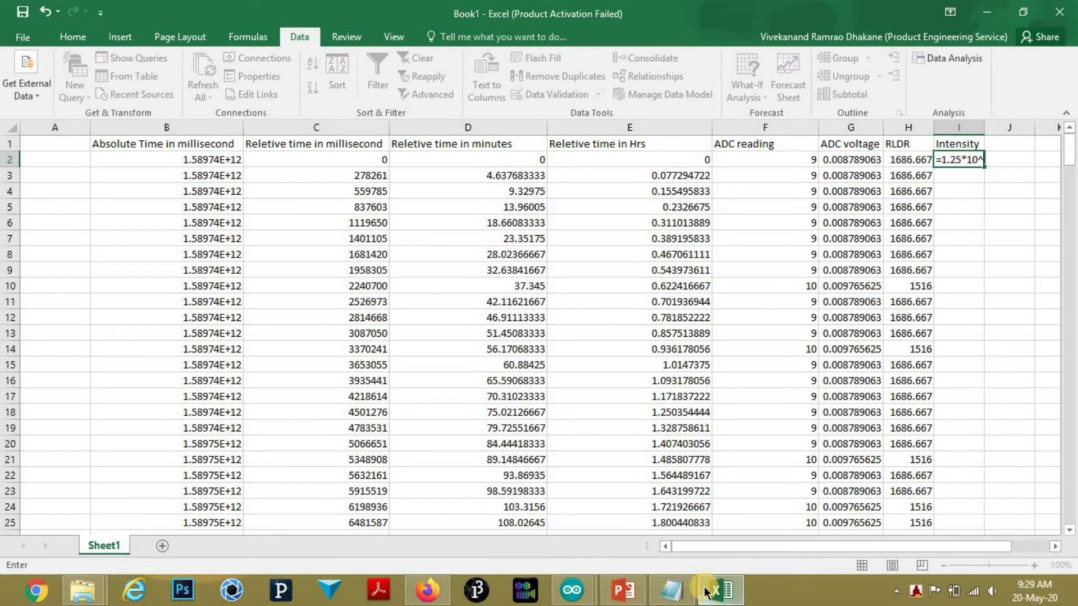
pyautogui.write('7*')
# Enter =1.25*10^7*H2^-1.4059 in I2, checking the slide formula along the way
pyautogui.click(913, 161)
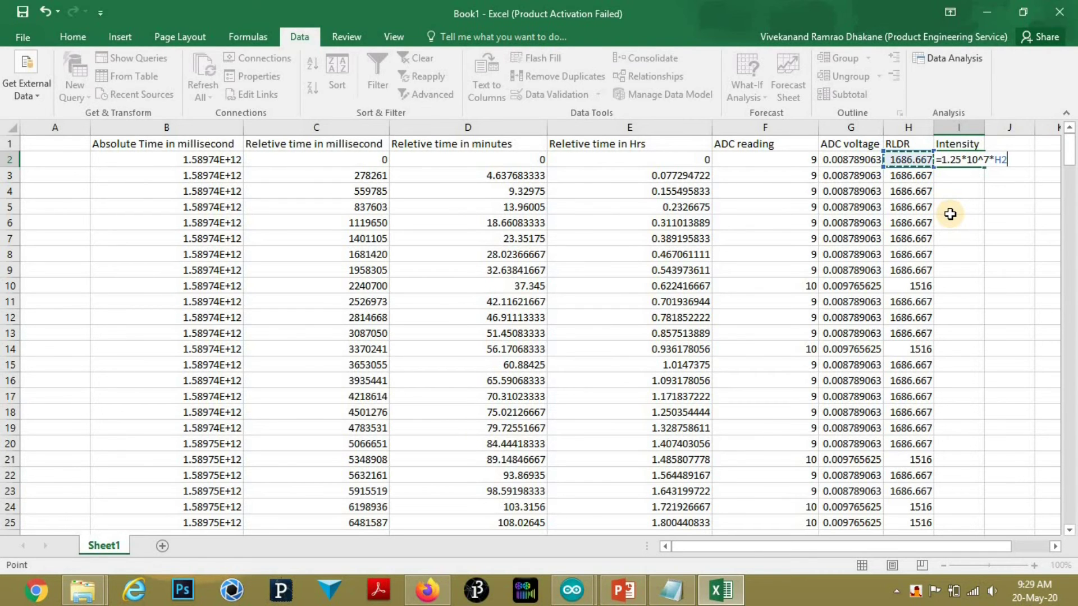
pyautogui.write('^')
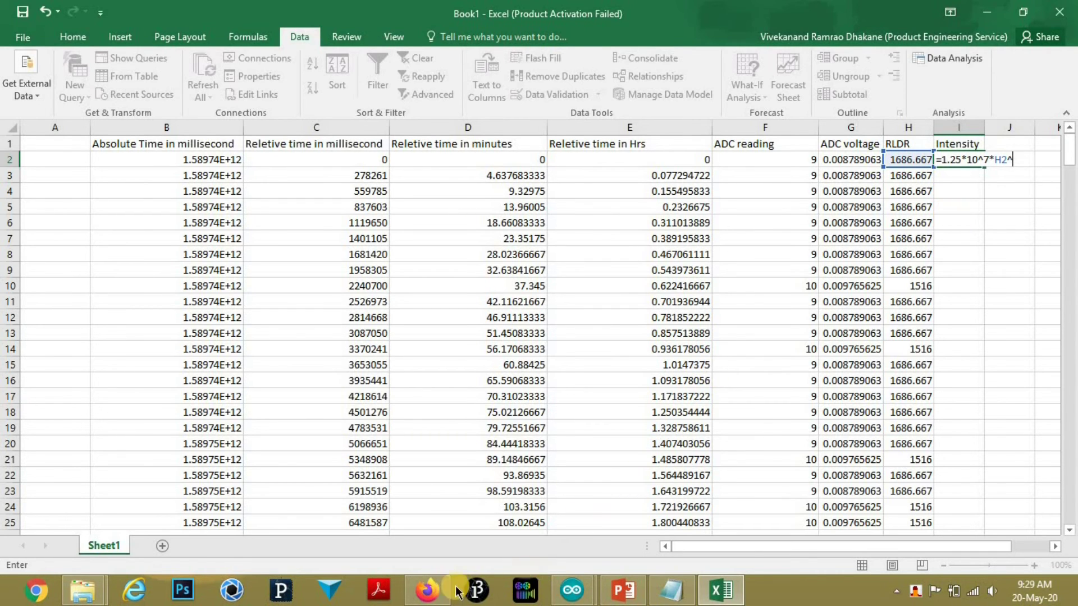
pyautogui.click(623, 594)
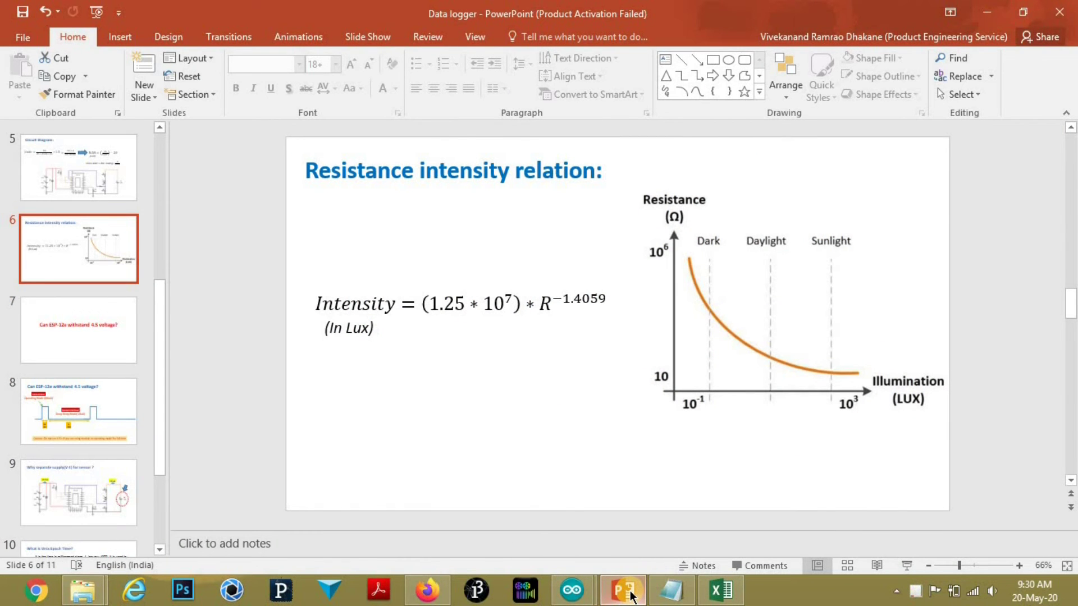
pyautogui.click(630, 594)
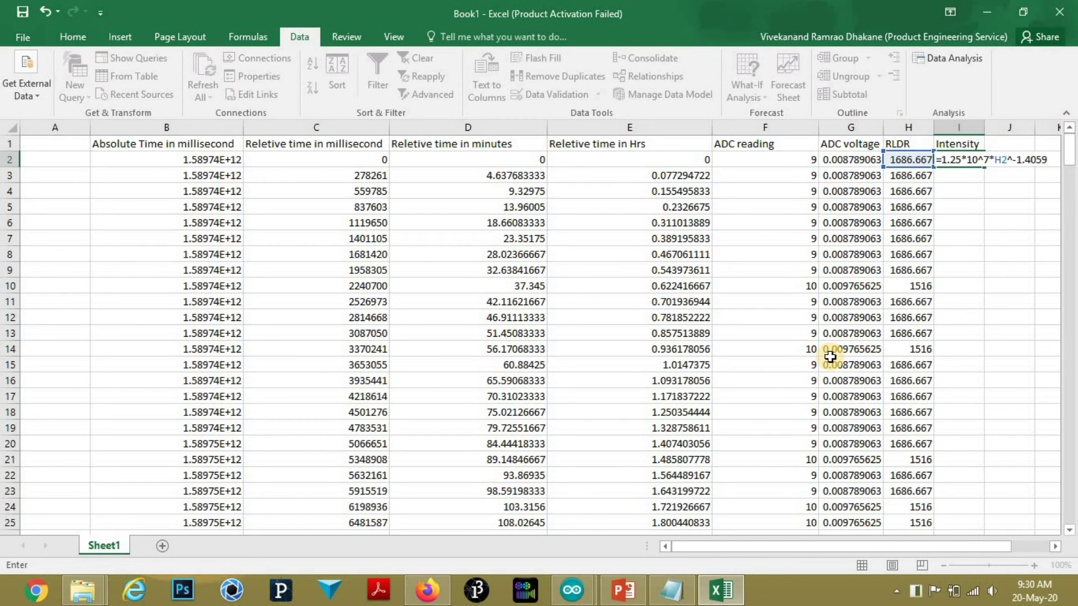
# Commit the intensity formula in I2 and inspect it twice without changes
pyautogui.press('Return')
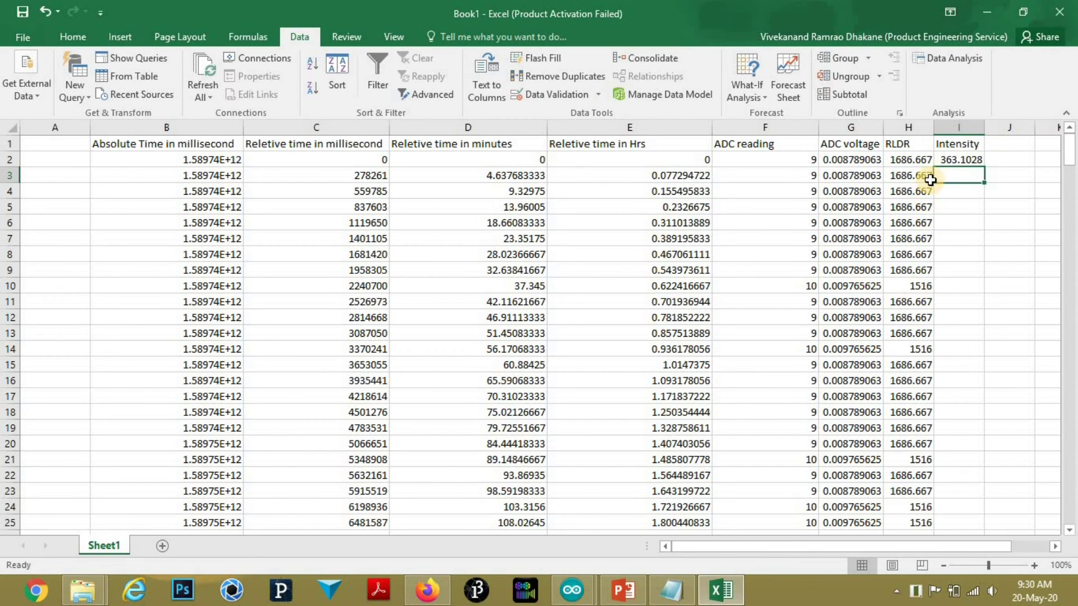
pyautogui.click(959, 161)
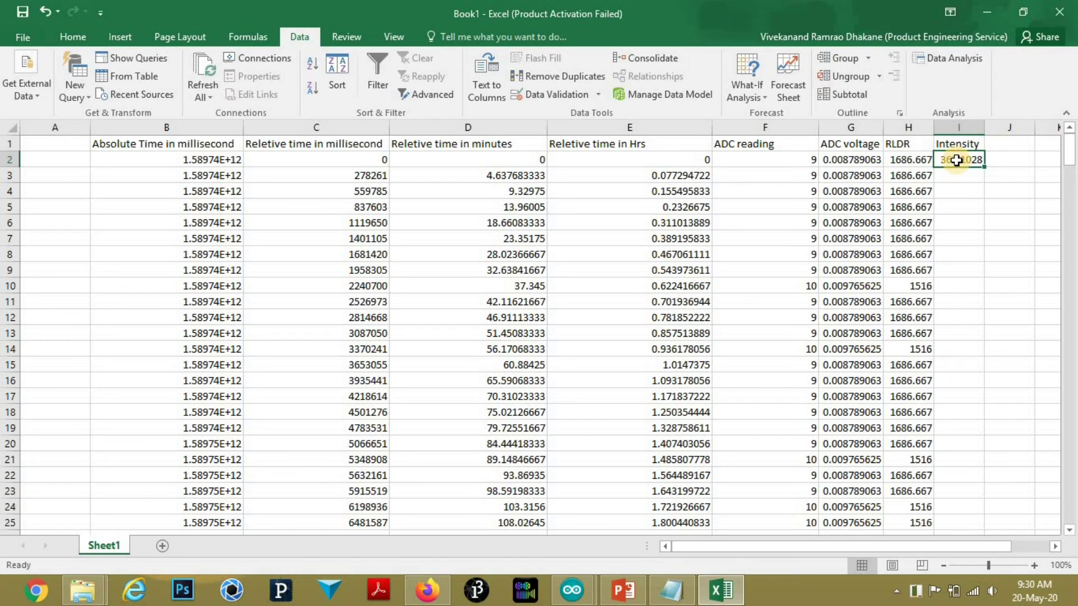
pyautogui.doubleClick(957, 160)
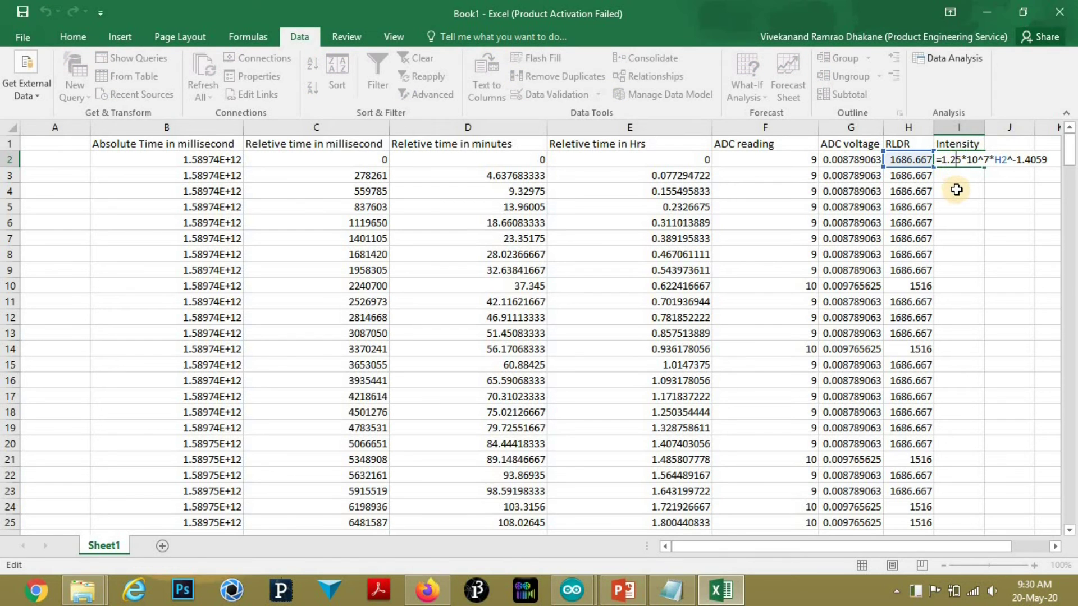
pyautogui.press('Escape')
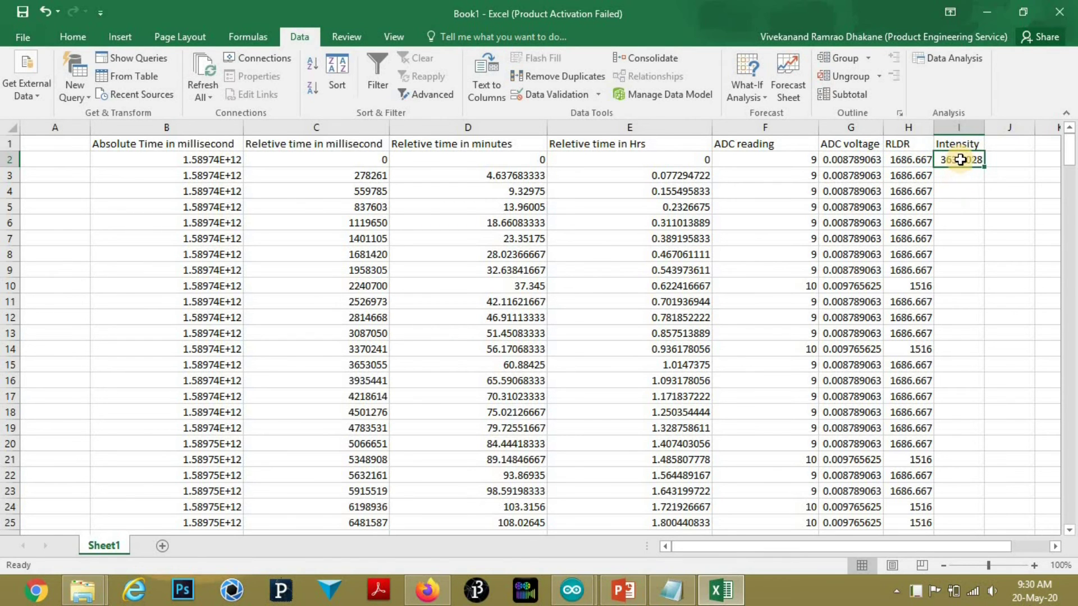
pyautogui.doubleClick(954, 162)
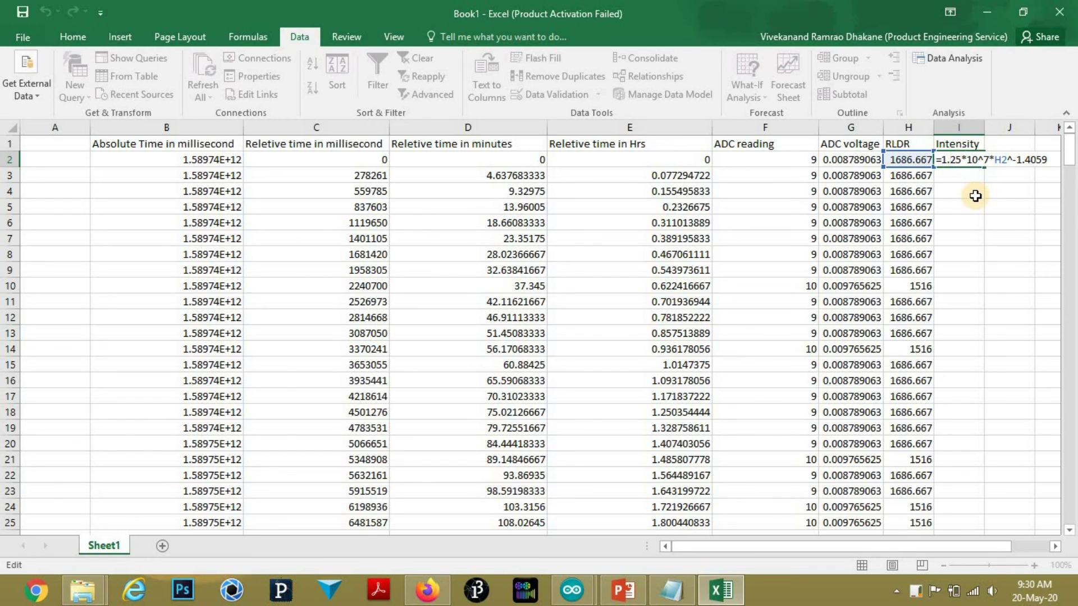
pyautogui.press('Escape')
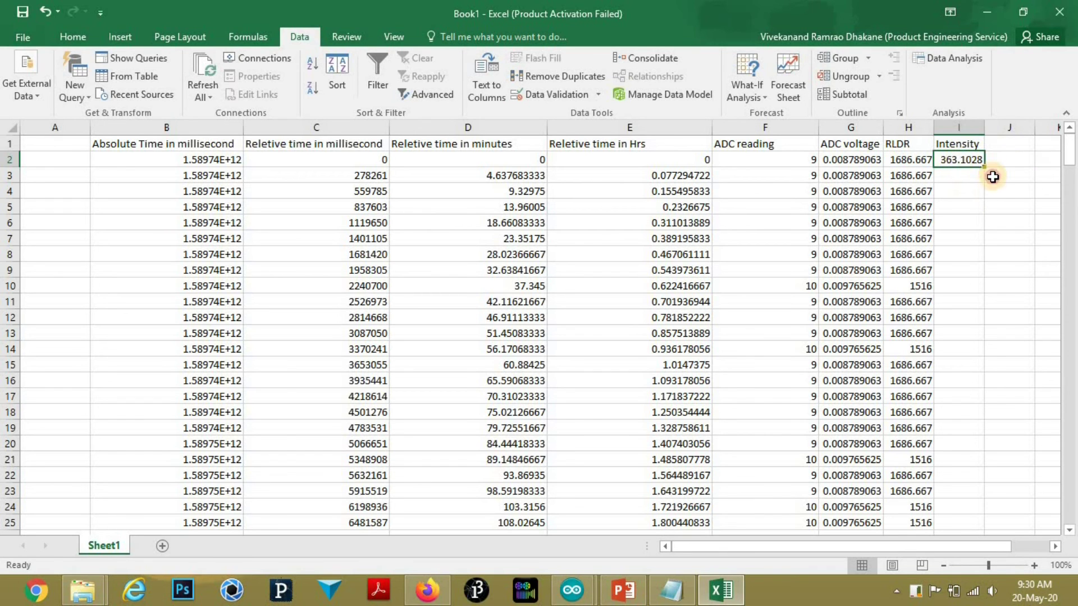
# Fill the intensity formula from I2 down to row 297
pyautogui.moveTo(985, 170); pyautogui.dragTo(960, 584)
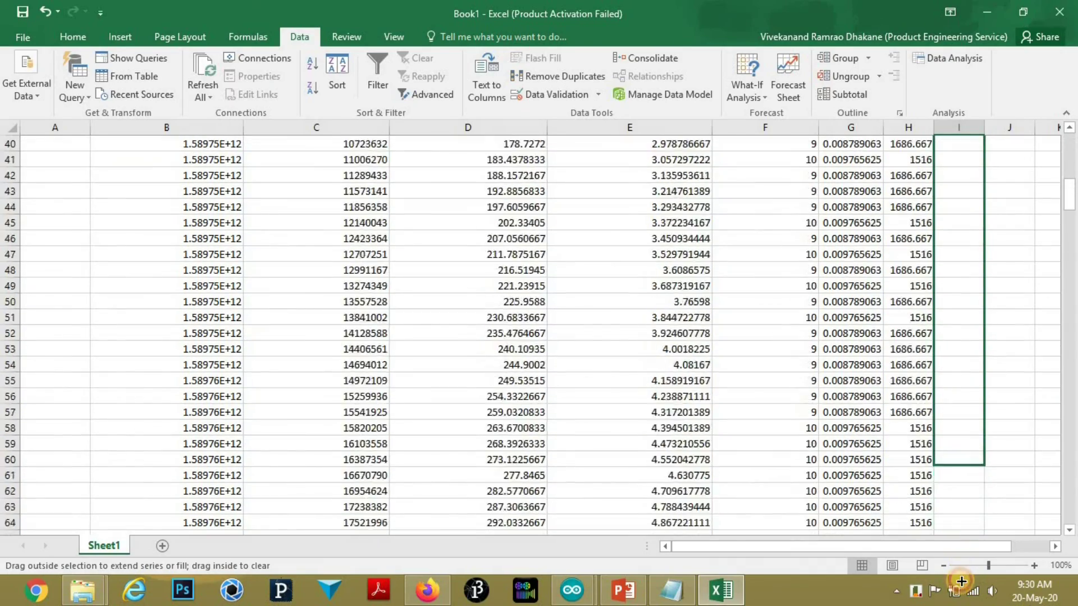
pyautogui.moveTo(961, 584); pyautogui.dragTo(959, 580)
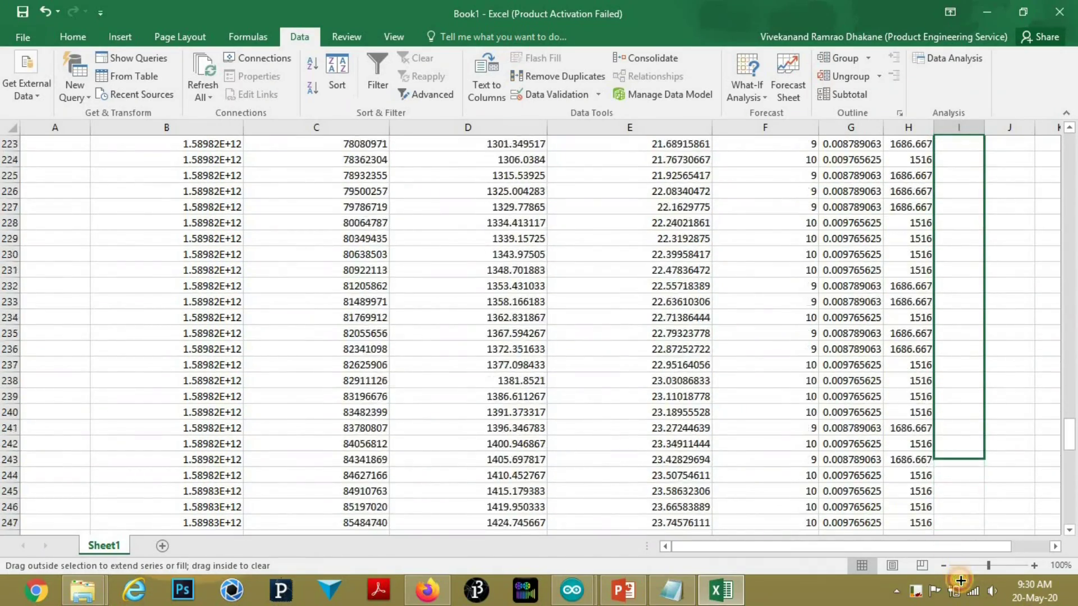
pyautogui.moveTo(958, 579); pyautogui.dragTo(960, 511)
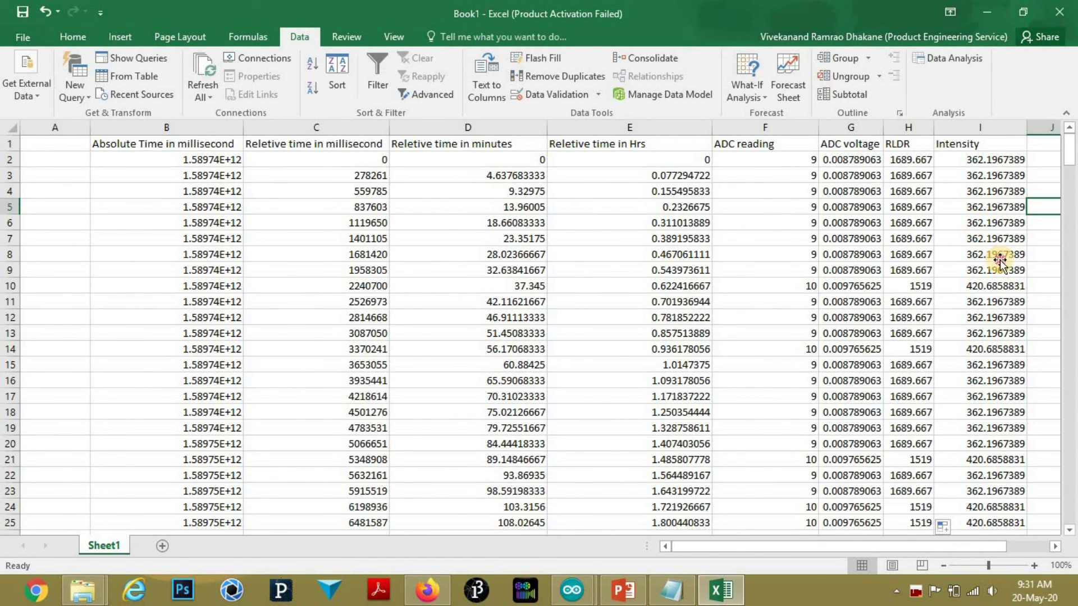
# Select the Reletive time in Hrs column and the Intensity column together for plotting
pyautogui.click(945, 254)
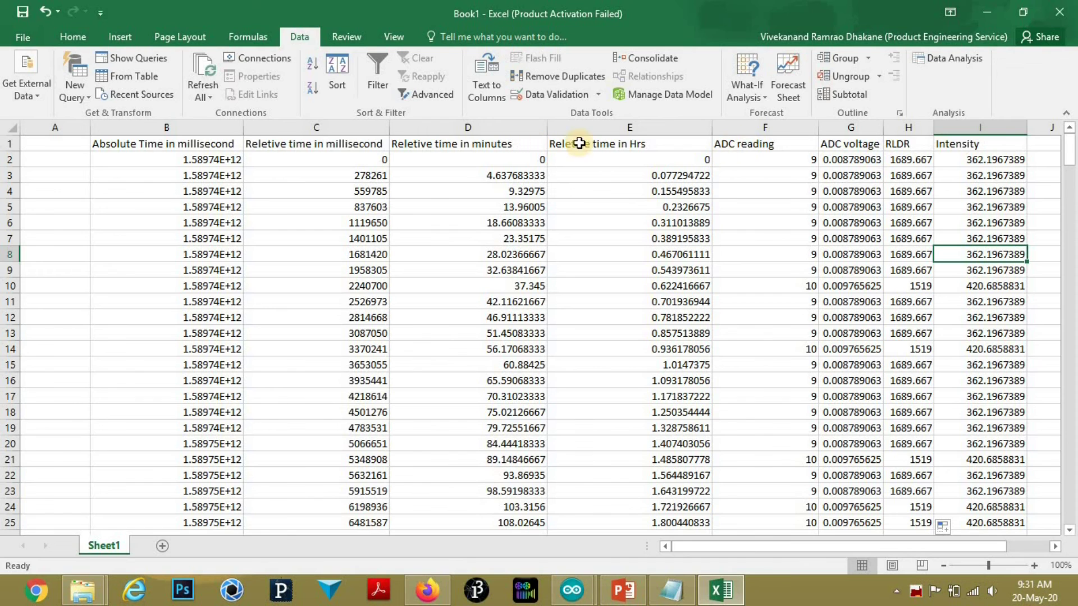
pyautogui.click(642, 128)
pyautogui.keyDown('ctrl'); pyautogui.click(969, 128); pyautogui.keyUp('ctrl')
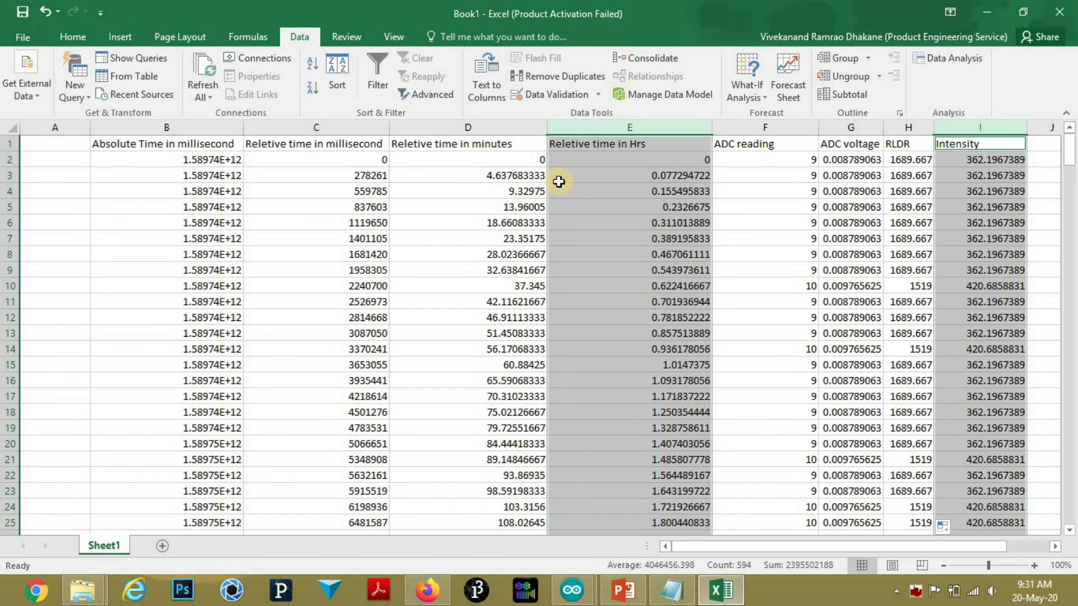
# Insert a smooth-line scatter chart titled Intensity plotting intensity against time in hours
pyautogui.click(121, 37)
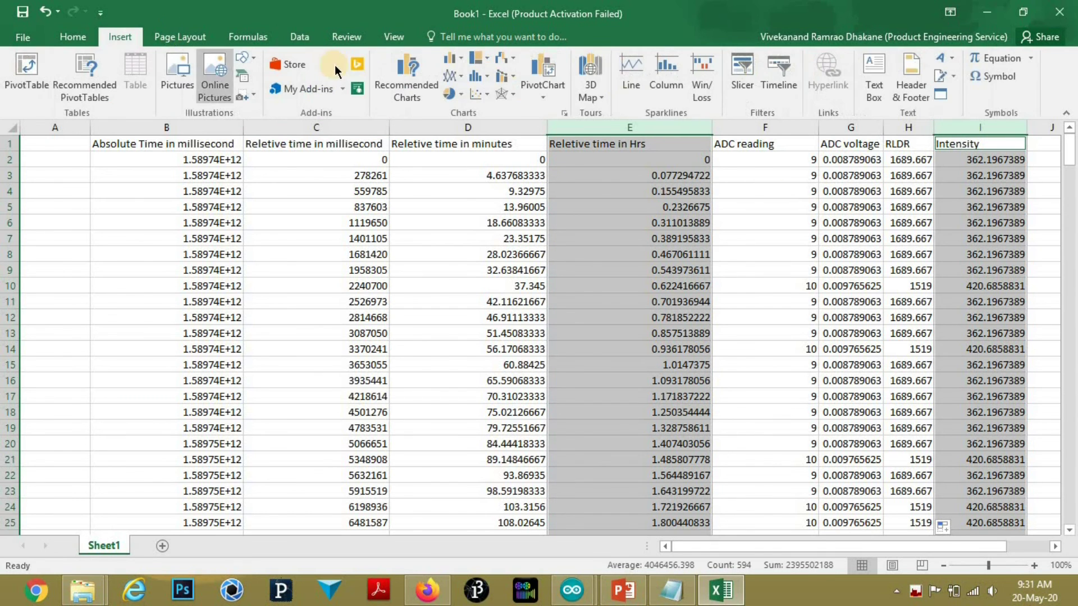
pyautogui.click(484, 92)
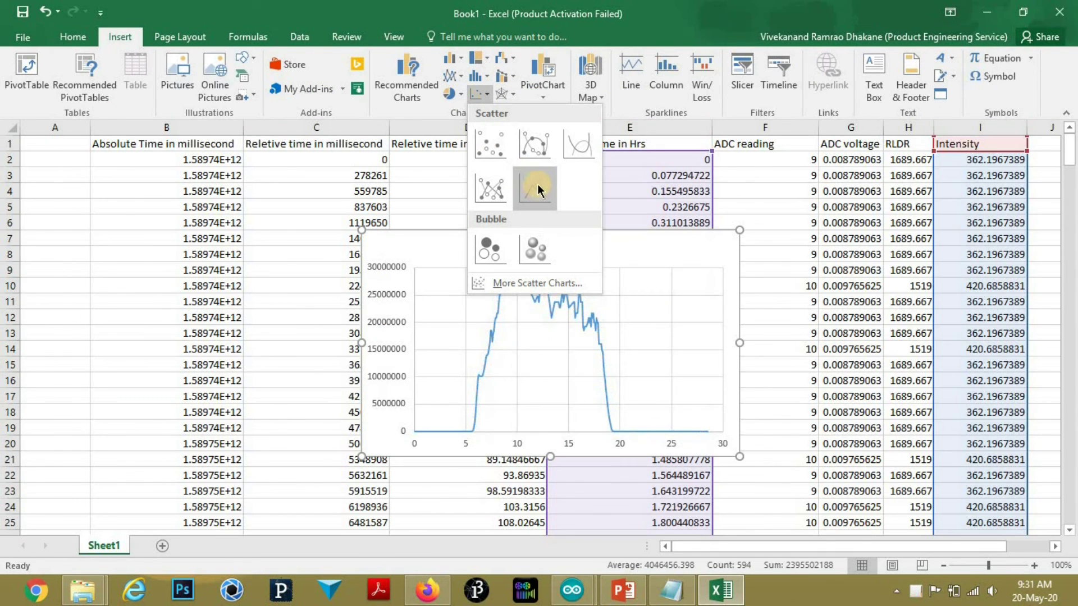
pyautogui.click(579, 148)
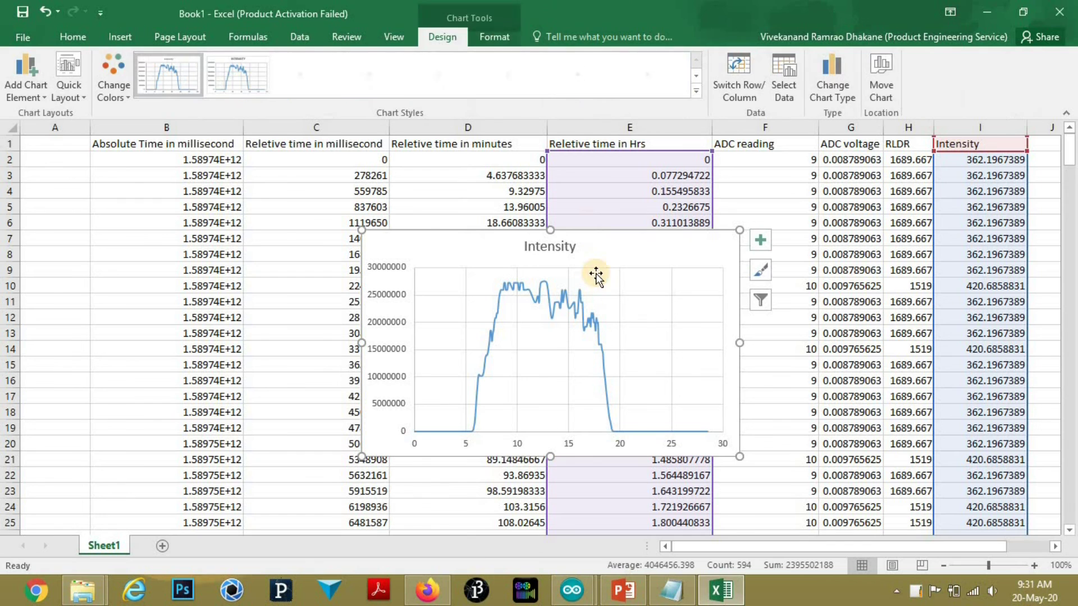
# Enlarge the Intensity chart over the sheet and select its data series
pyautogui.moveTo(362, 230); pyautogui.dragTo(174, 178)
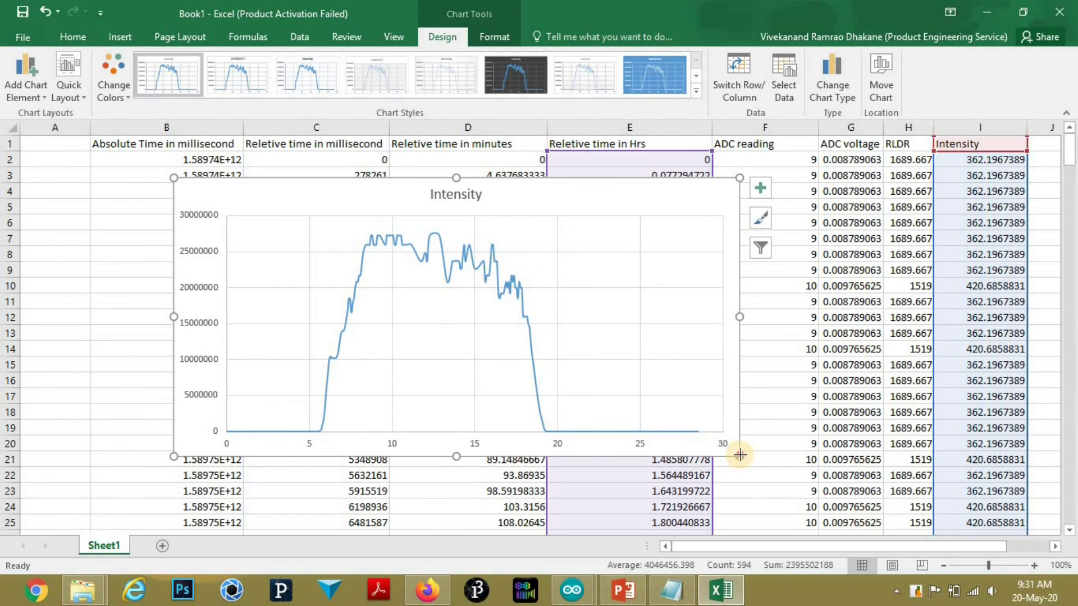
pyautogui.moveTo(739, 455); pyautogui.dragTo(834, 474)
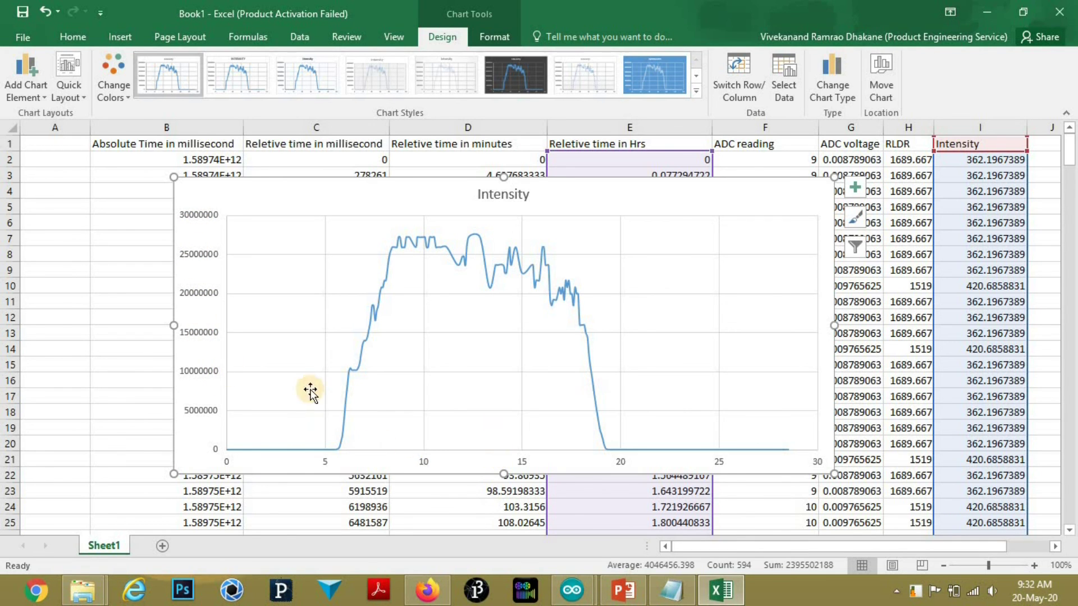
pyautogui.click(472, 242)
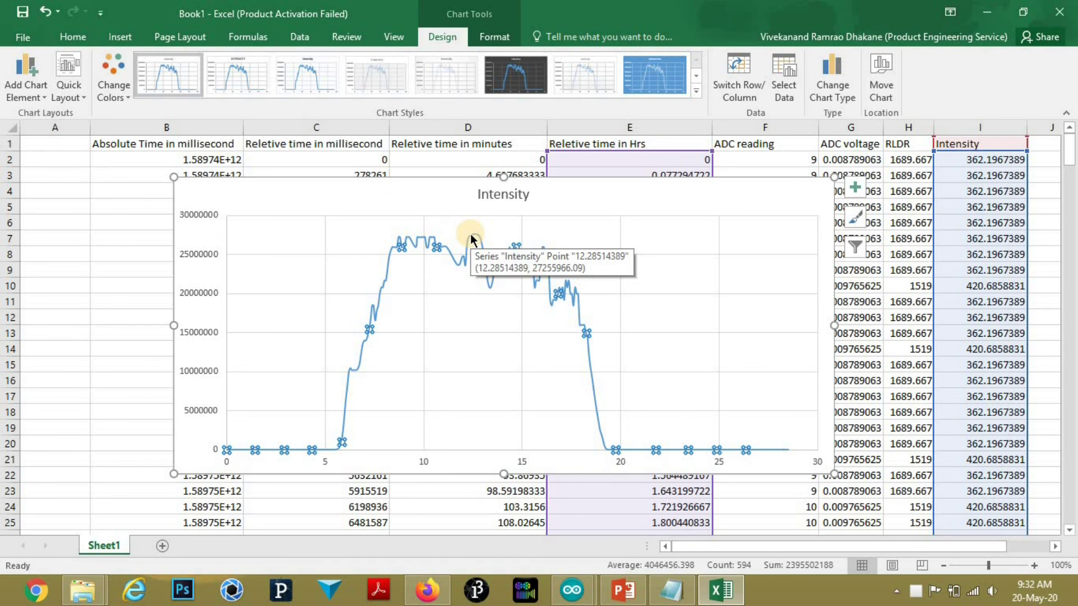